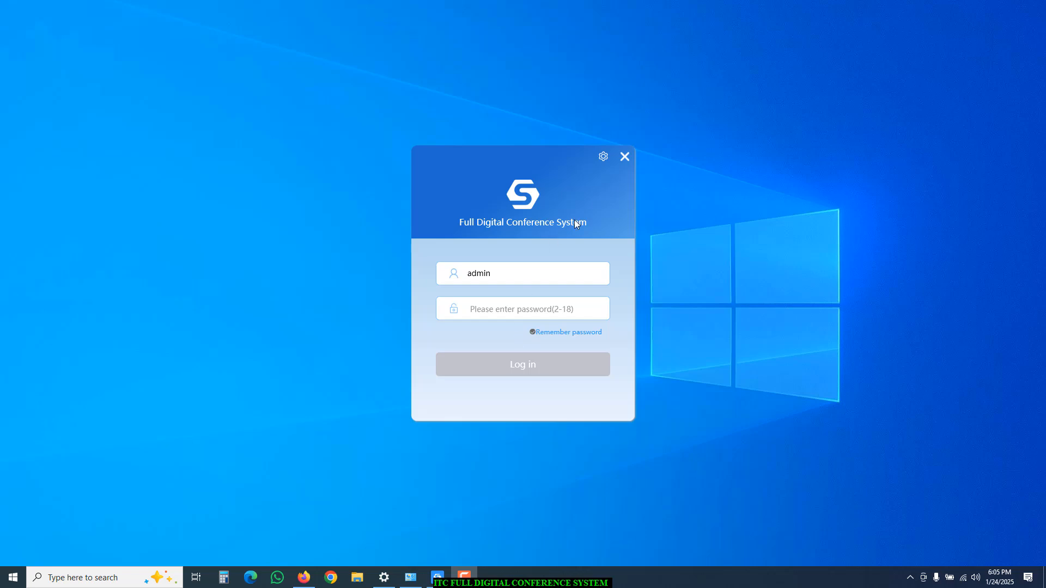
# Test the network connection to host 192.168.168.168, then enter the admin account's password.
pyautogui.click(603, 157)
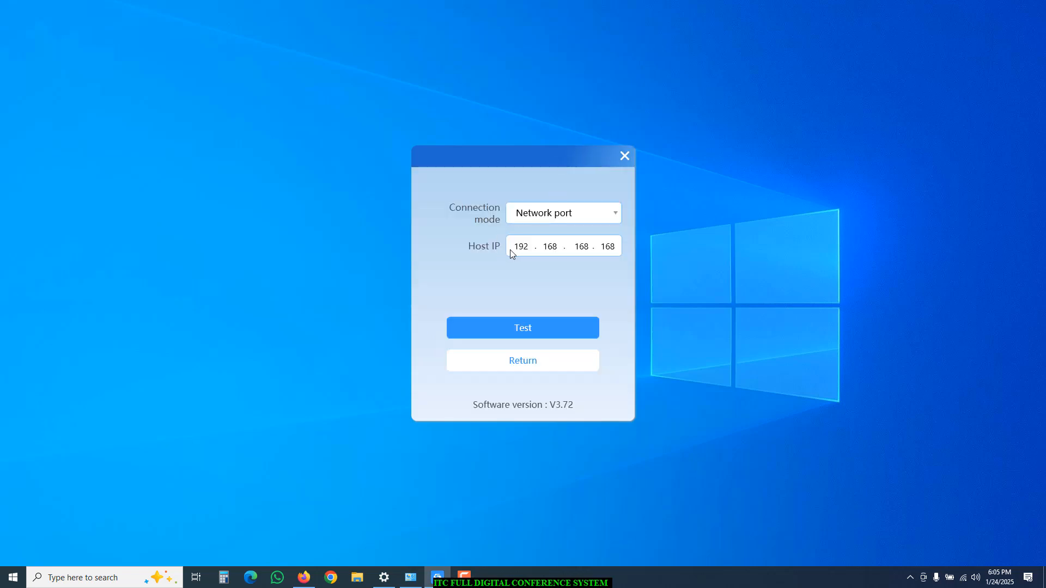
pyautogui.click(509, 334)
pyautogui.click(498, 360)
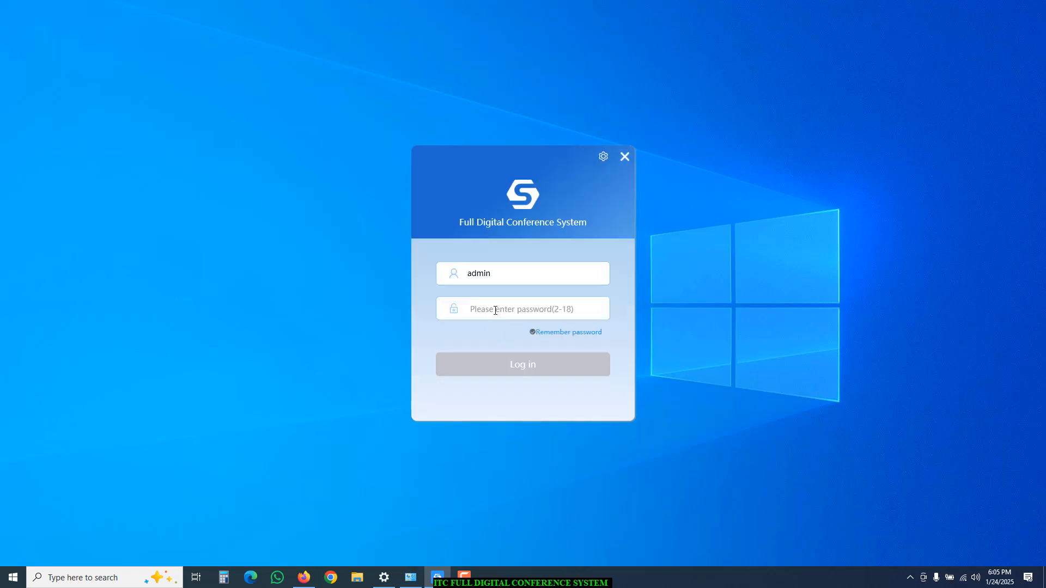
pyautogui.click(495, 310)
pyautogui.write('admin')
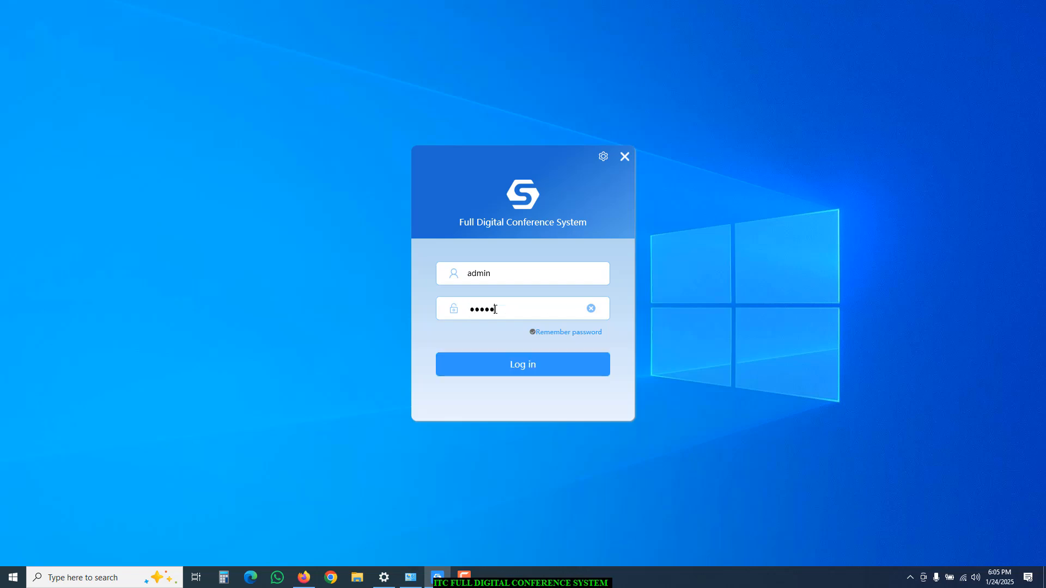
# Log in as admin and bring up the Meeting list showing Test meeting.
pyautogui.click(509, 369)
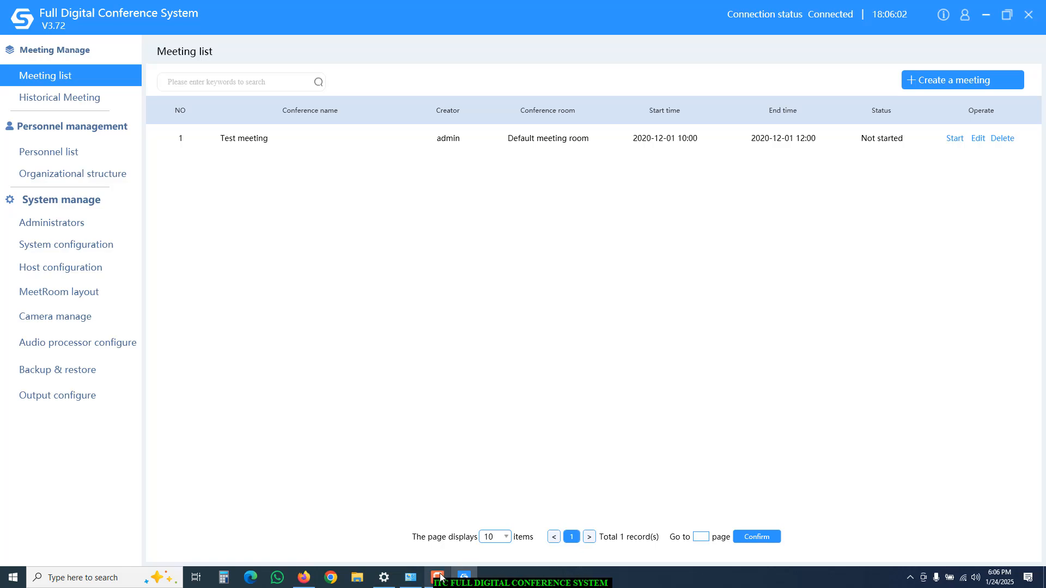
pyautogui.moveTo(441, 577)
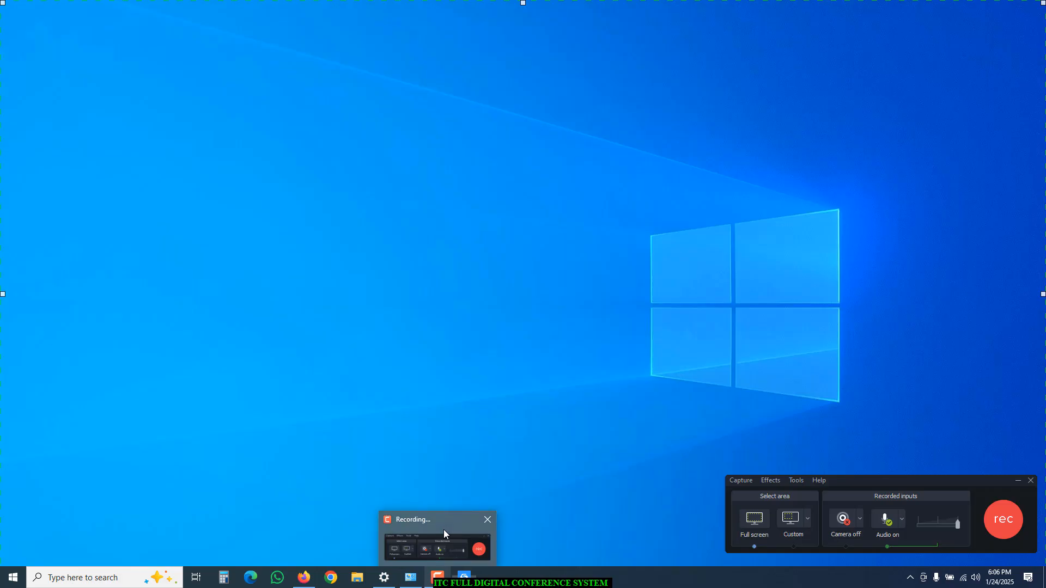
pyautogui.click(444, 530)
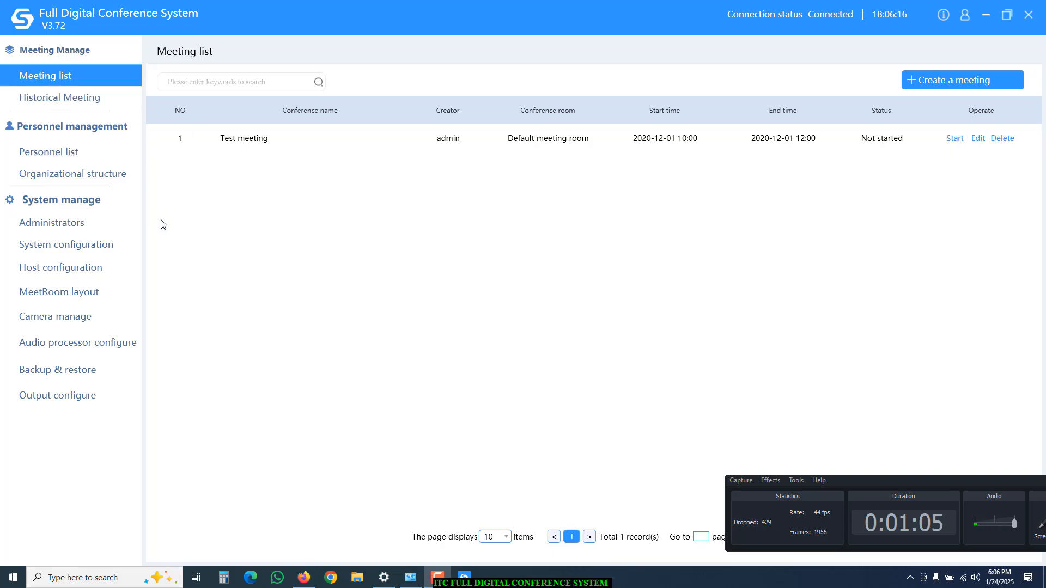
# Remove the ChairmanWIFI unit (w23) from the Default room layout and save the empty layout.
pyautogui.click(84, 294)
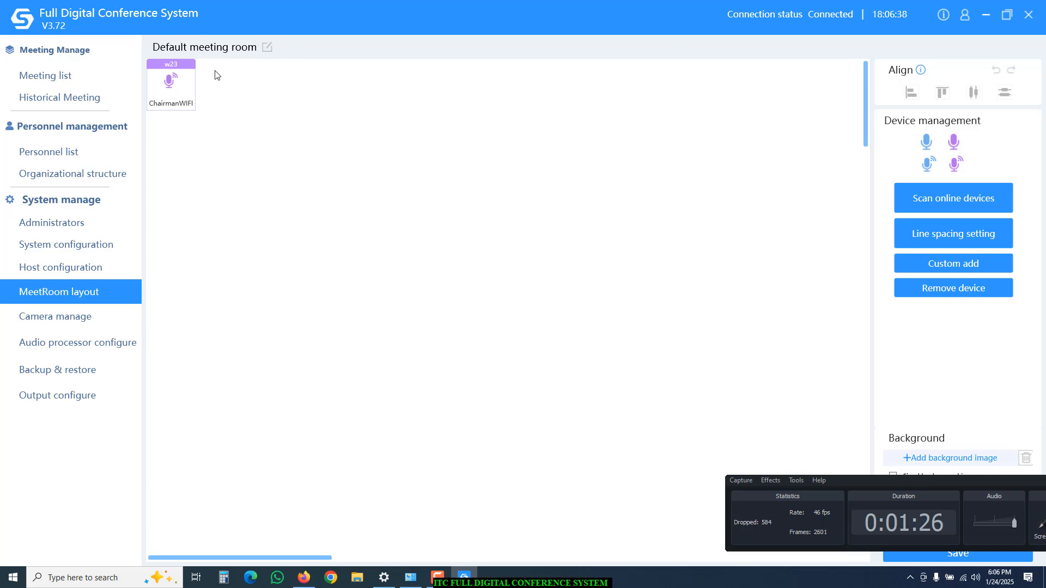
pyautogui.click(186, 92)
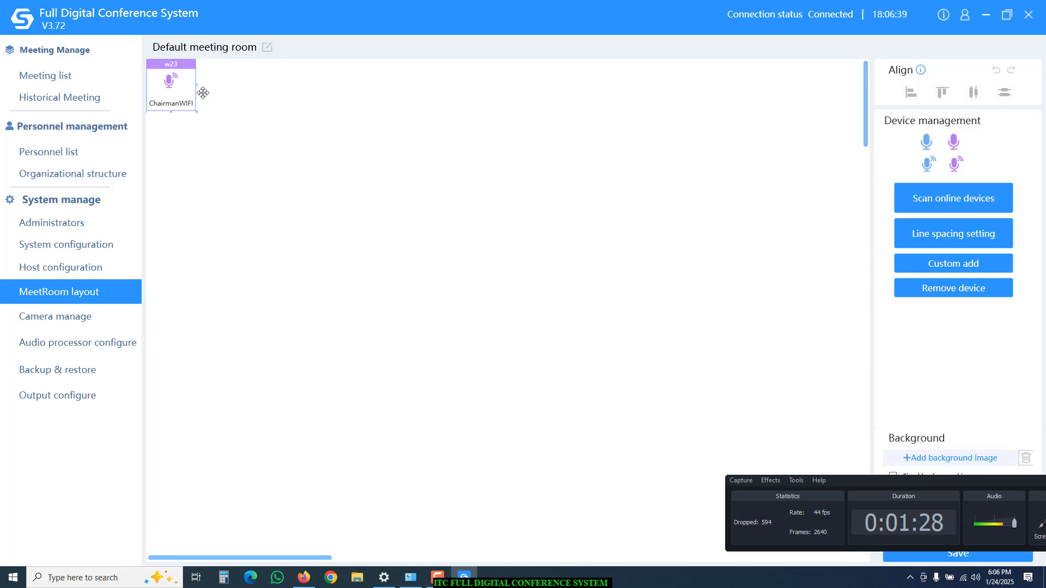
pyautogui.click(946, 288)
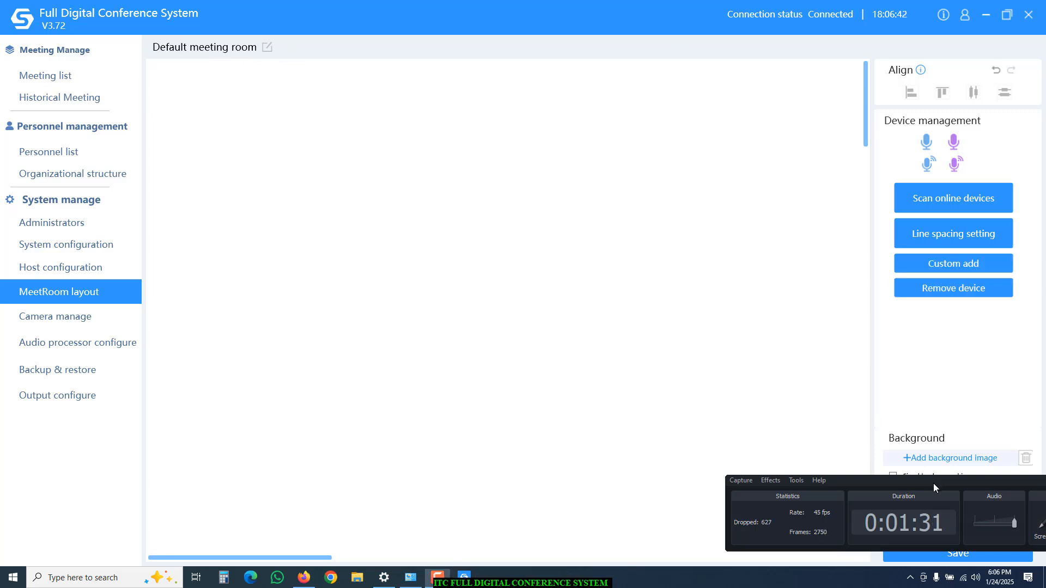
pyautogui.moveTo(933, 483); pyautogui.dragTo(627, 497)
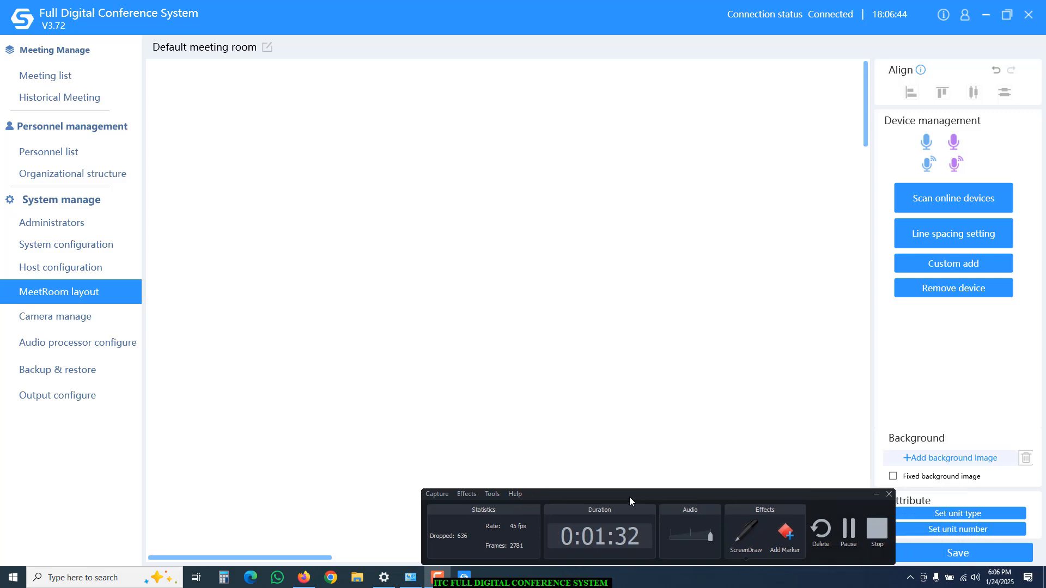
pyautogui.click(878, 496)
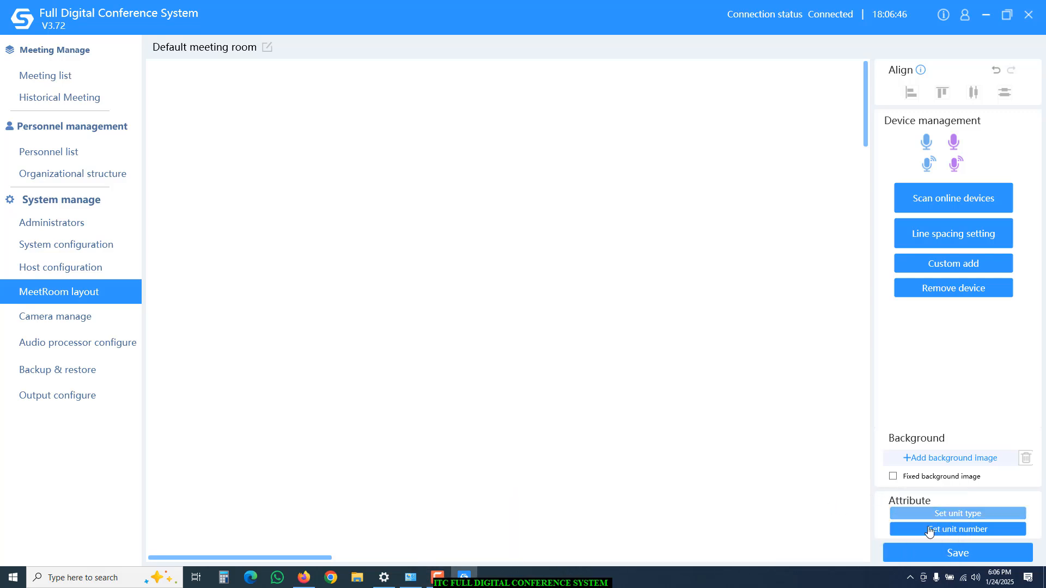
pyautogui.click(951, 561)
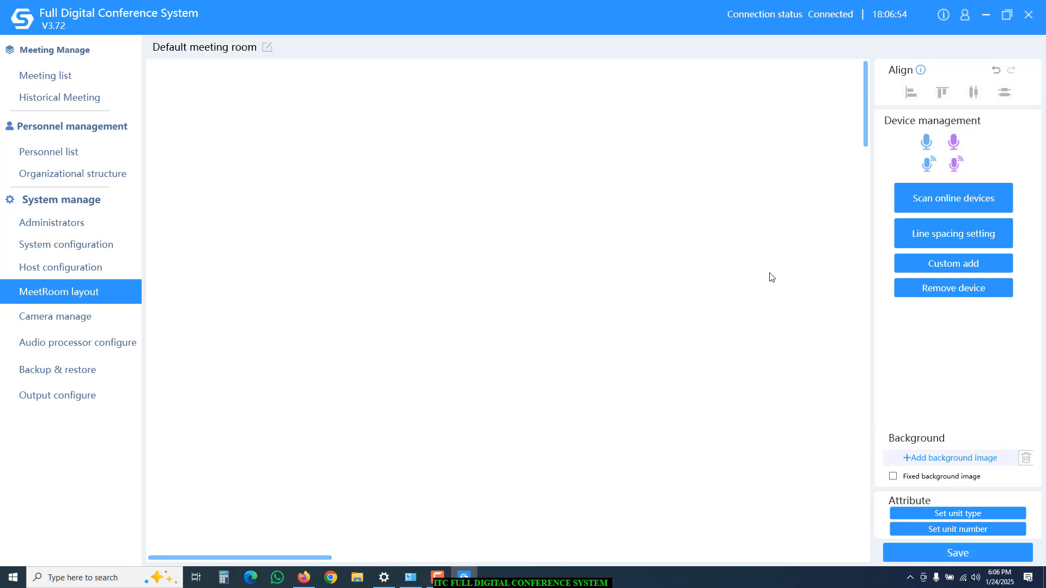
# Scan online units to place ChairmanWIFI (w23) and DelegateWIFI (w119) on the layout, and save.
pyautogui.click(972, 202)
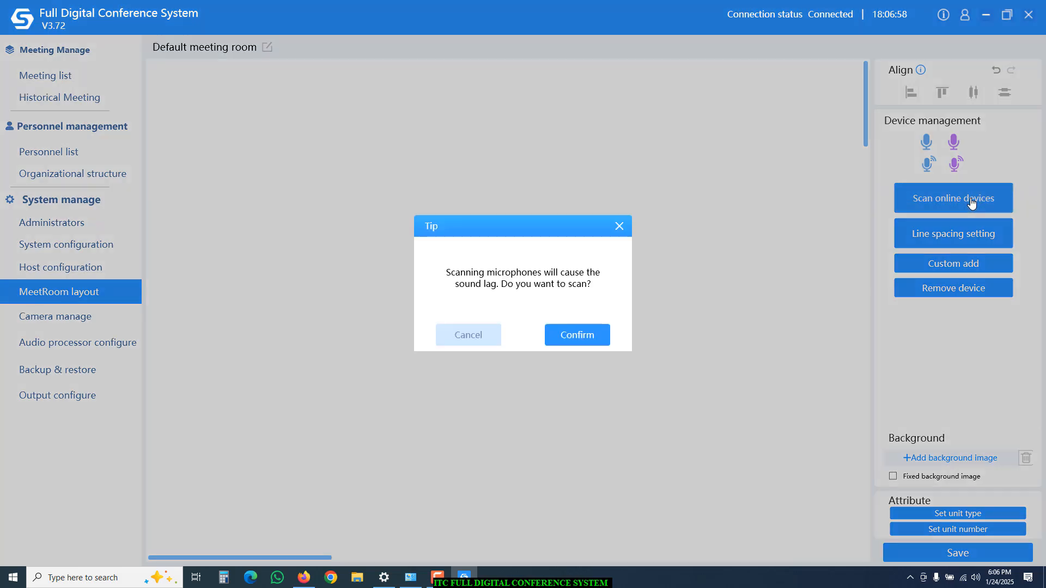
pyautogui.click(594, 336)
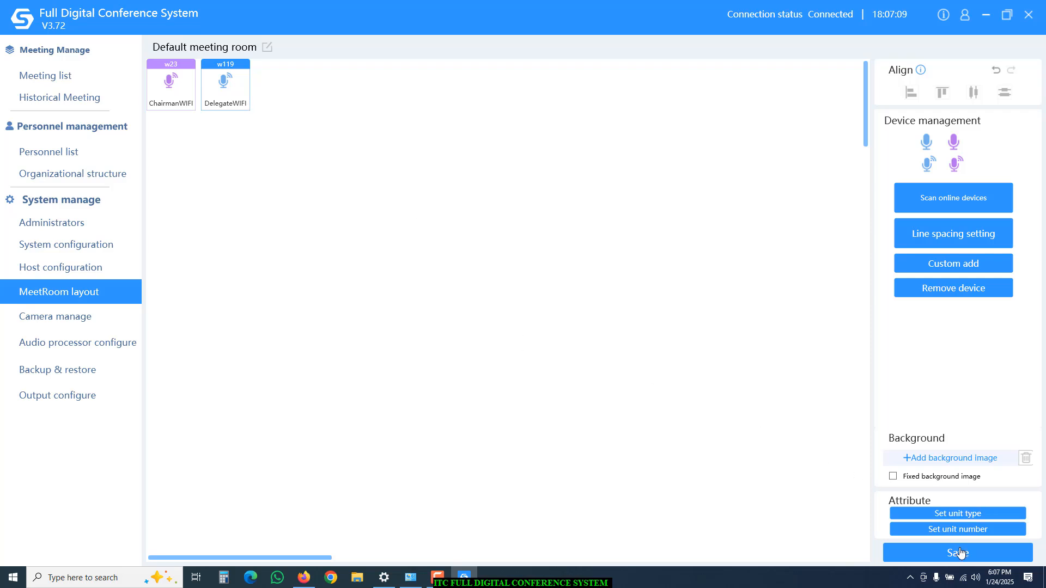
pyautogui.click(938, 553)
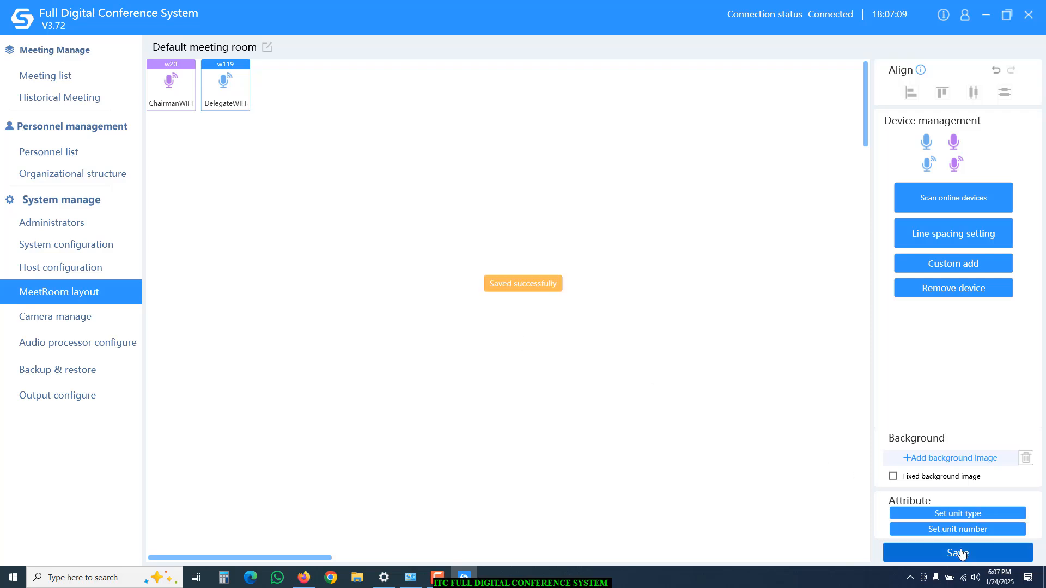
pyautogui.click(932, 531)
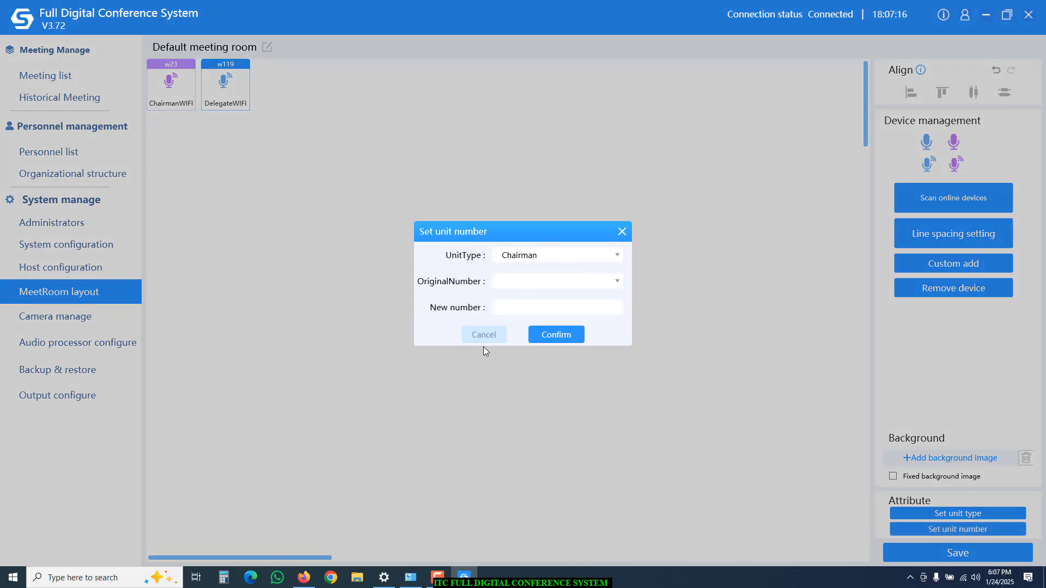
pyautogui.click(544, 342)
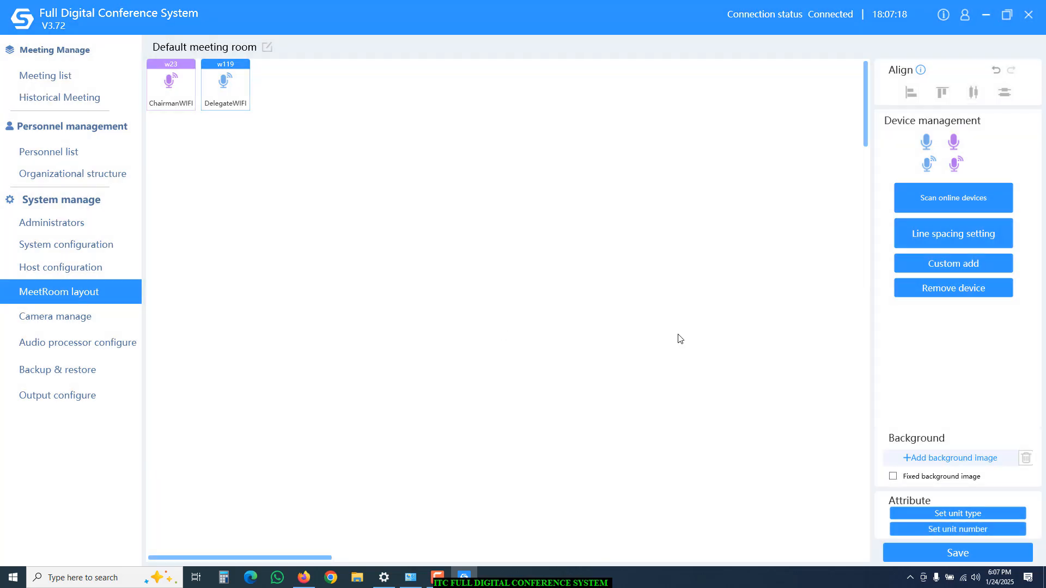
pyautogui.click(75, 323)
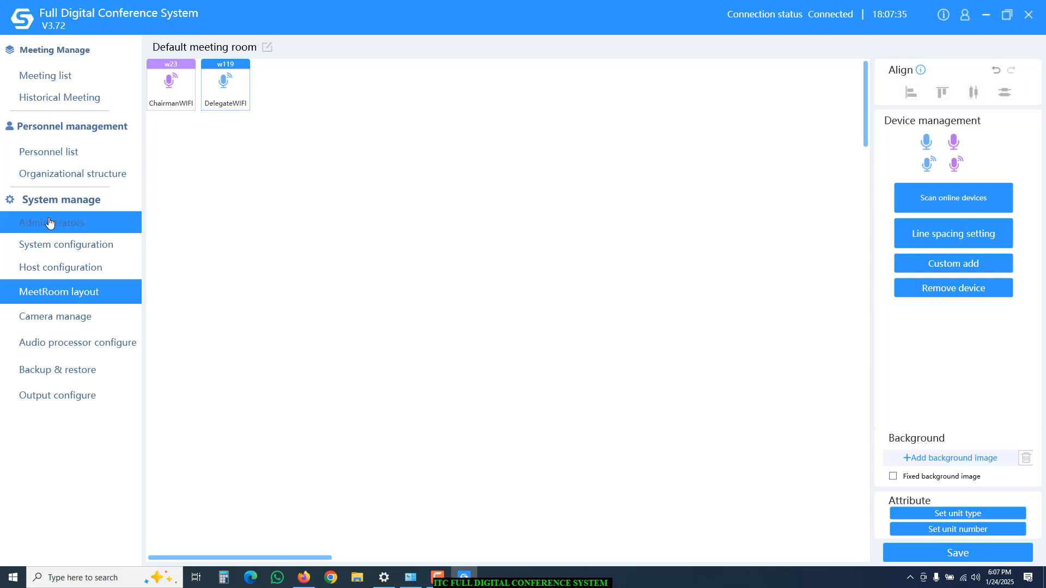
# Review the administrator list, then view the System configuration custom settings.
pyautogui.click(50, 223)
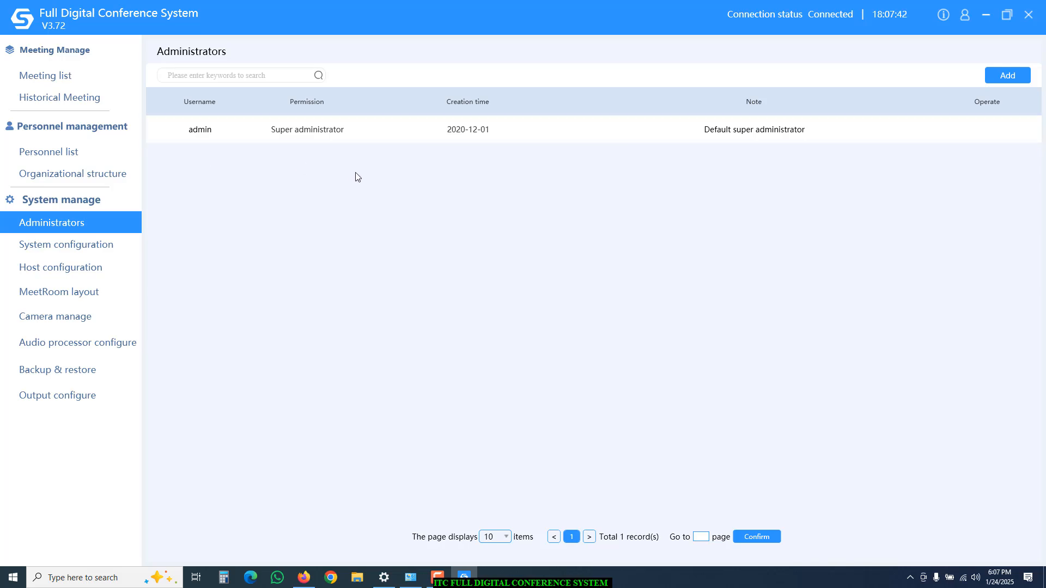
pyautogui.click(46, 254)
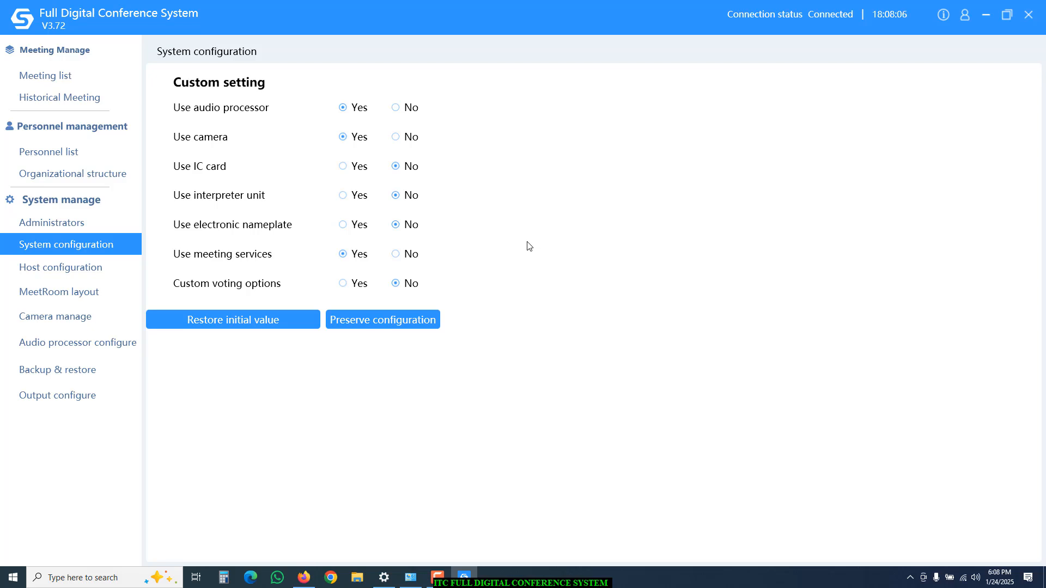
pyautogui.click(396, 108)
pyautogui.click(396, 138)
pyautogui.click(369, 323)
pyautogui.click(545, 332)
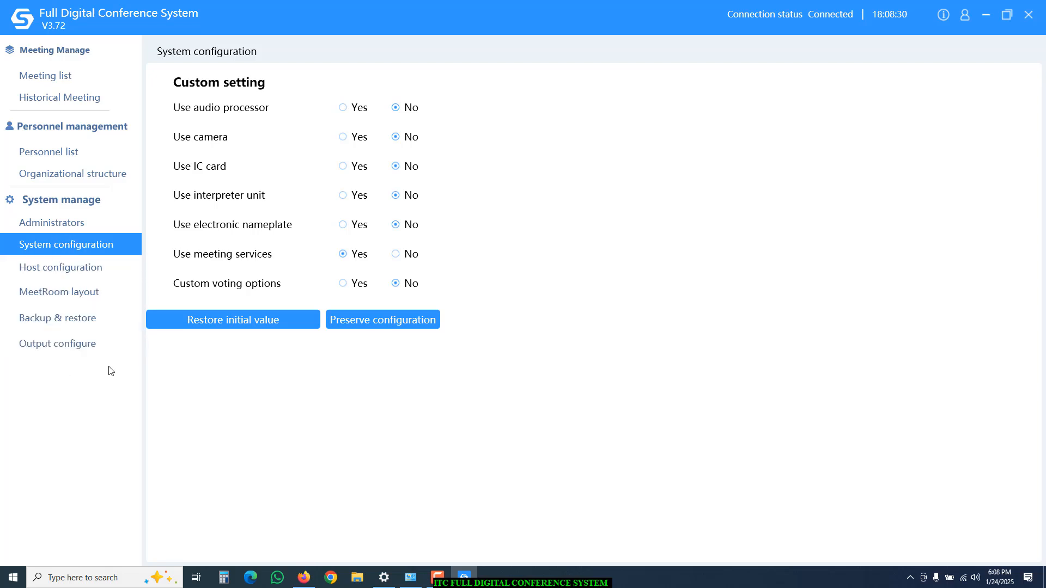
pyautogui.click(343, 111)
pyautogui.click(342, 138)
pyautogui.click(362, 327)
pyautogui.click(563, 327)
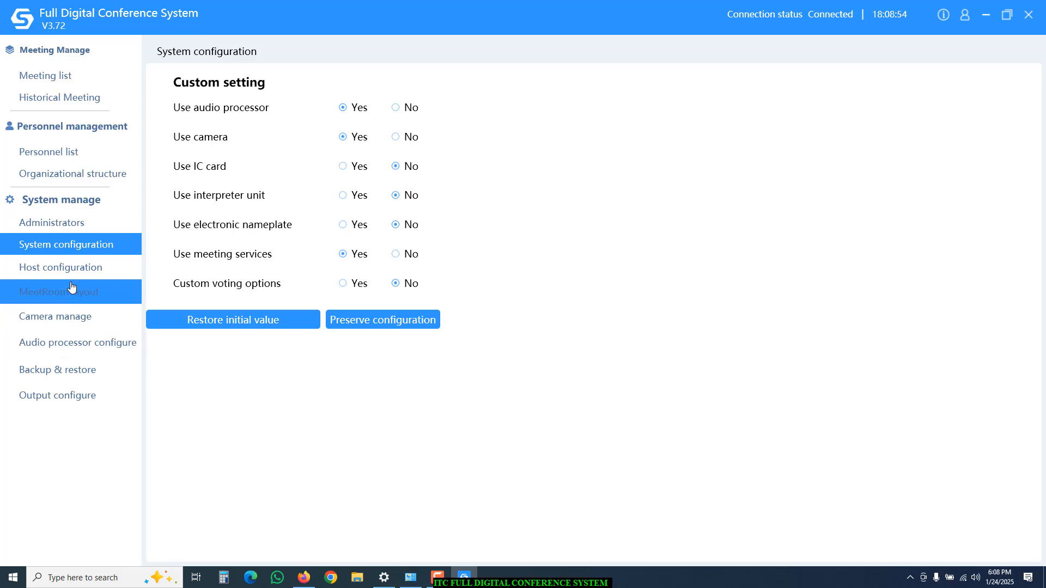
pyautogui.click(63, 76)
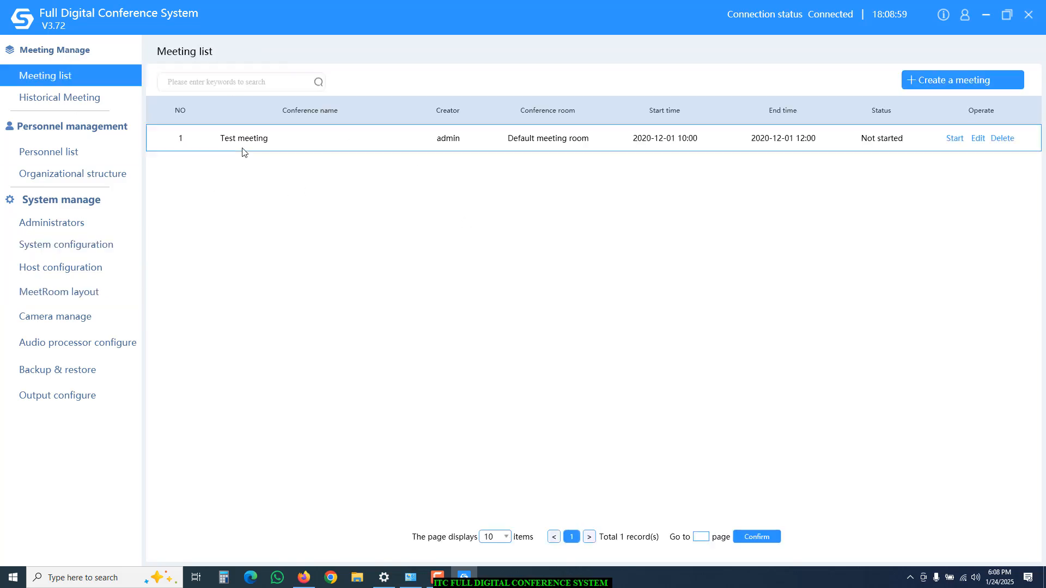
pyautogui.click(949, 87)
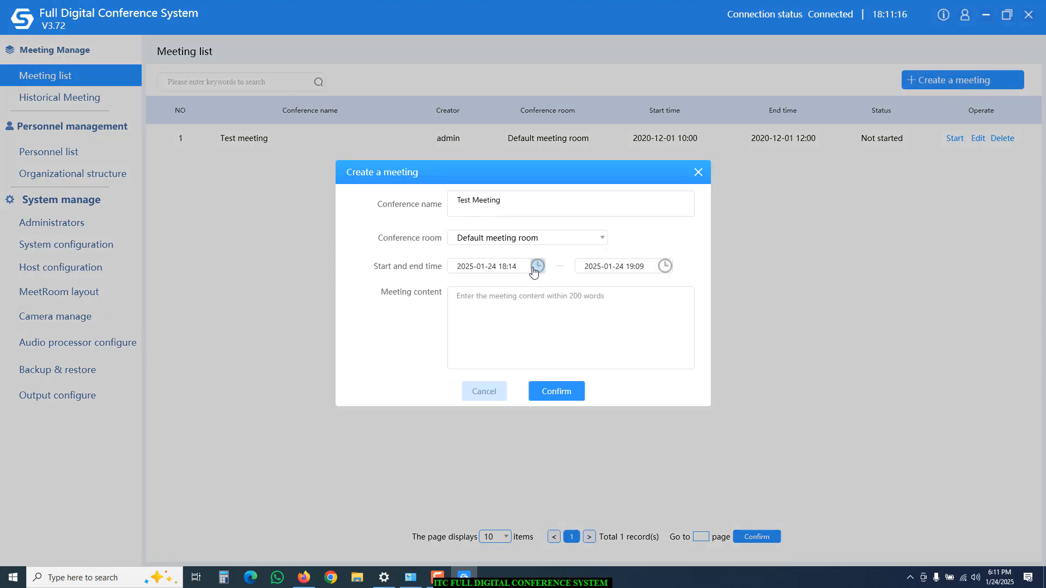
pyautogui.click(537, 269)
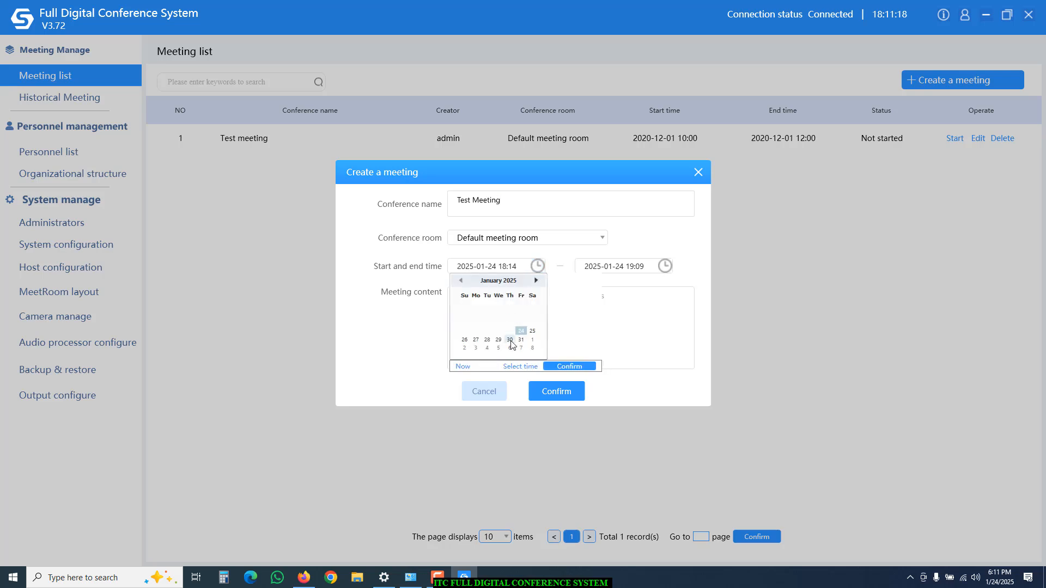
pyautogui.click(519, 369)
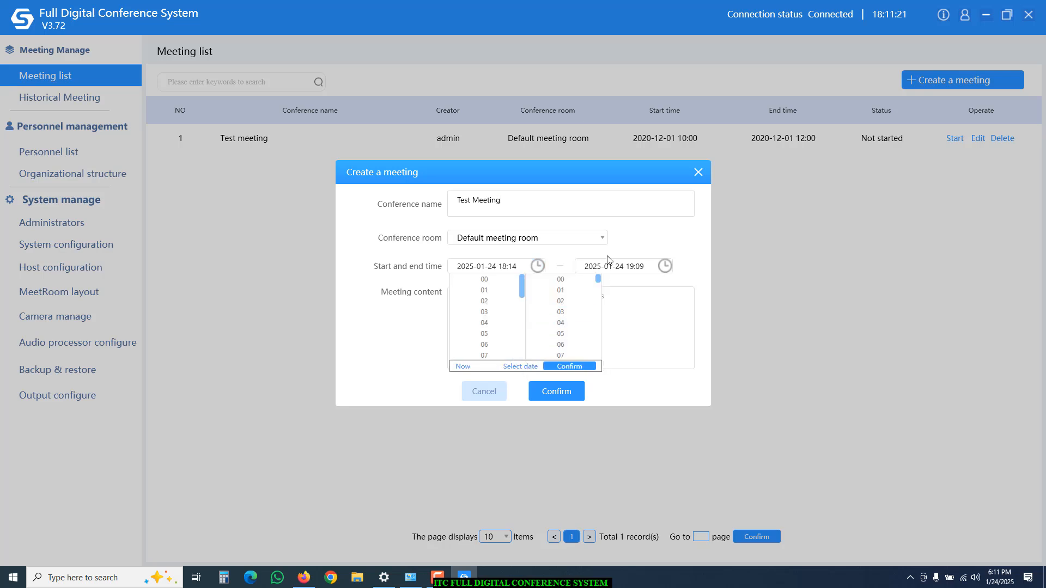
pyautogui.moveTo(599, 283); pyautogui.dragTo(600, 304)
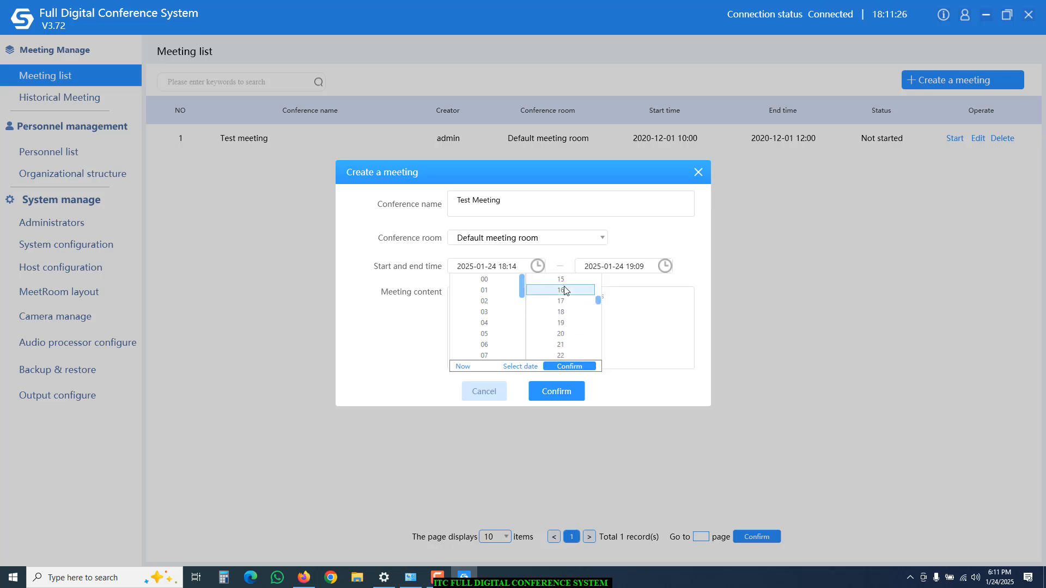
pyautogui.click(565, 290)
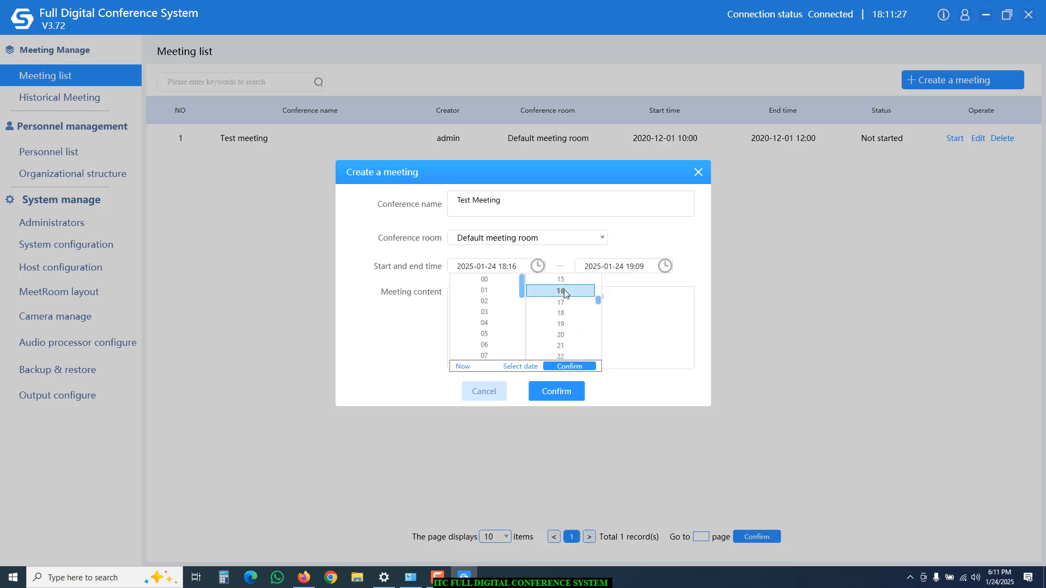
pyautogui.click(559, 366)
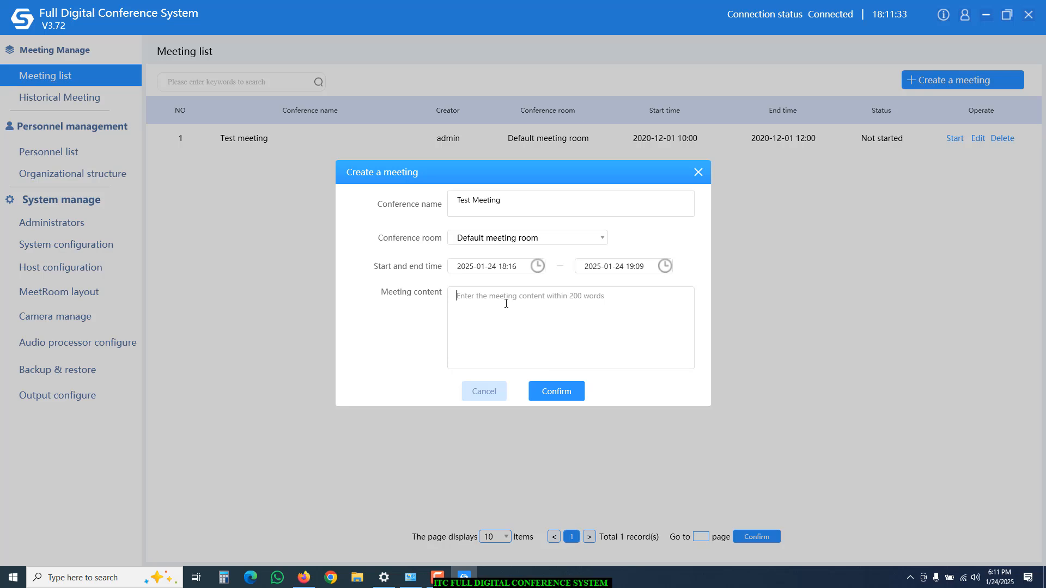
# Enter 'Testing' as the meeting content and create Test Meeting, opening its agenda.
pyautogui.write('Dem')
pyautogui.press('BackSpace')
pyautogui.press('BackSpace')
pyautogui.press('BackSpace')
pyautogui.write('Testing')
pyautogui.click(552, 392)
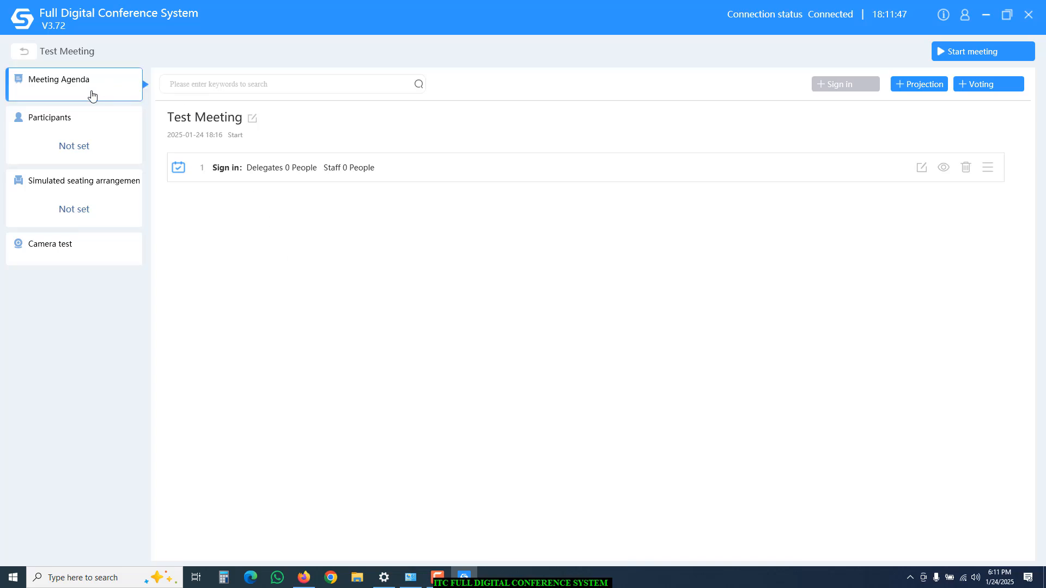
# Add two people from the personnel list as Test Meeting participants.
pyautogui.click(82, 133)
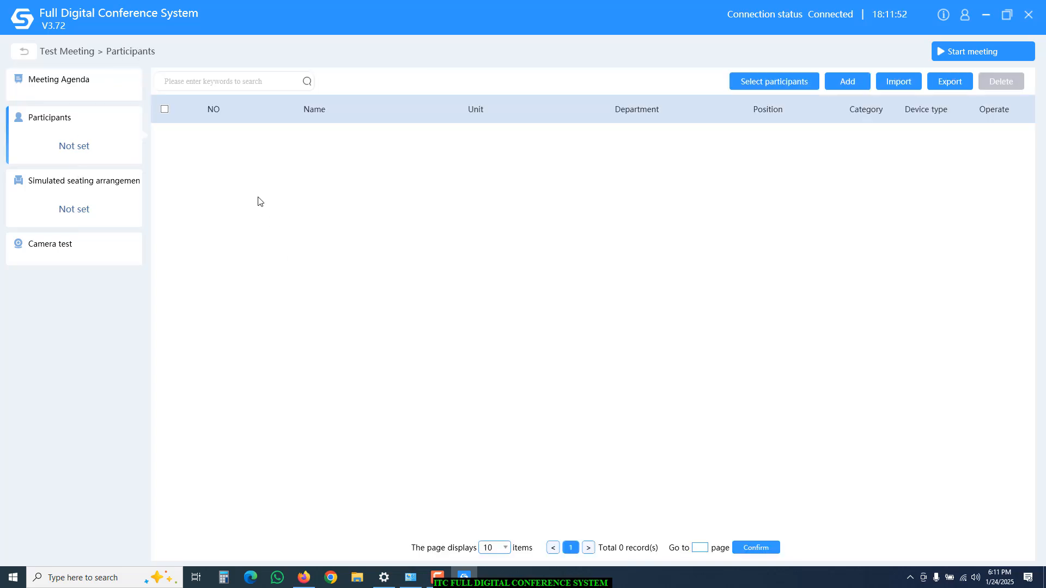
pyautogui.click(778, 86)
pyautogui.click(451, 260)
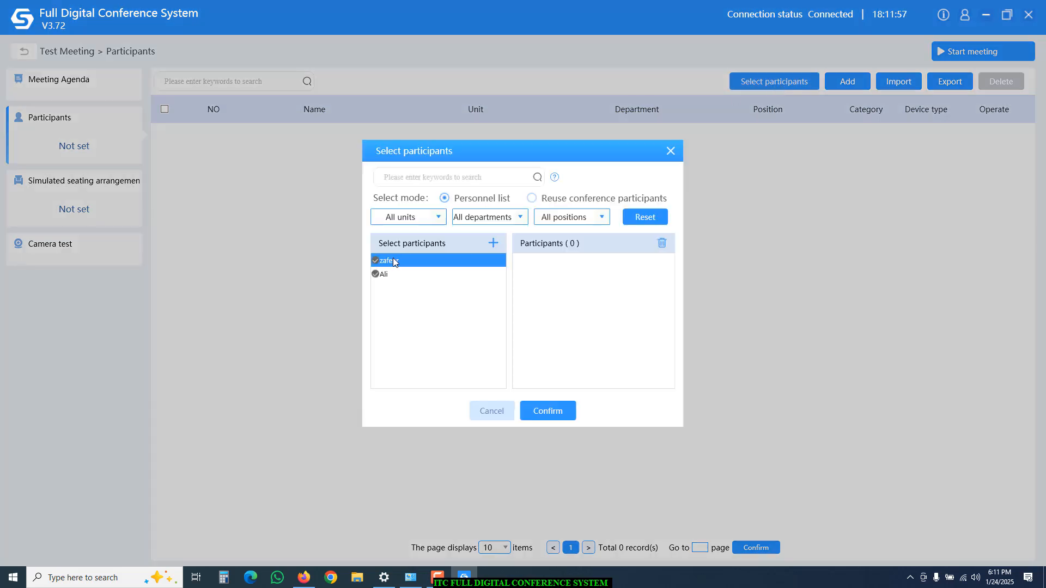
pyautogui.click(388, 264)
pyautogui.click(386, 274)
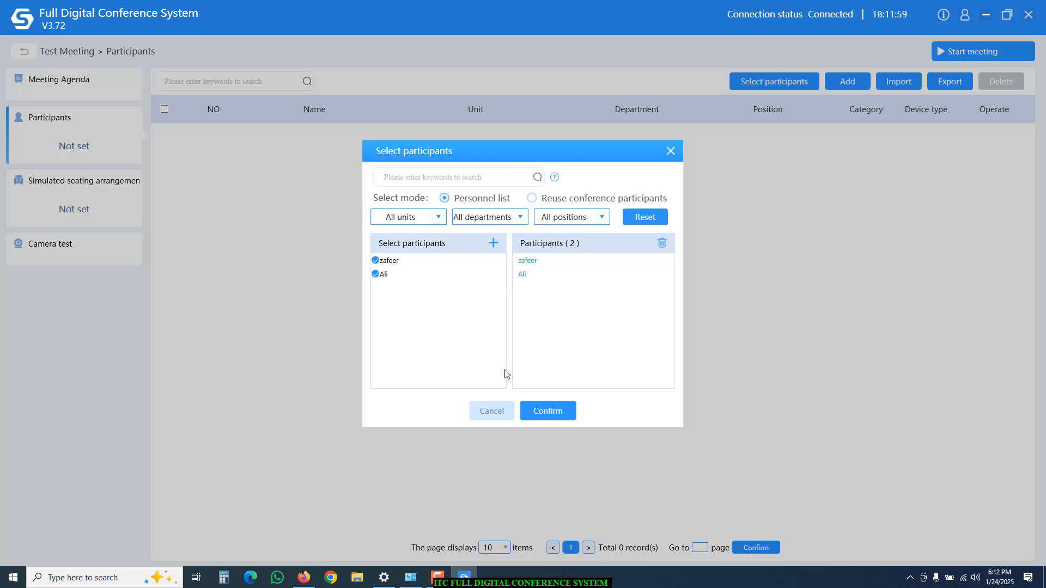
pyautogui.click(547, 412)
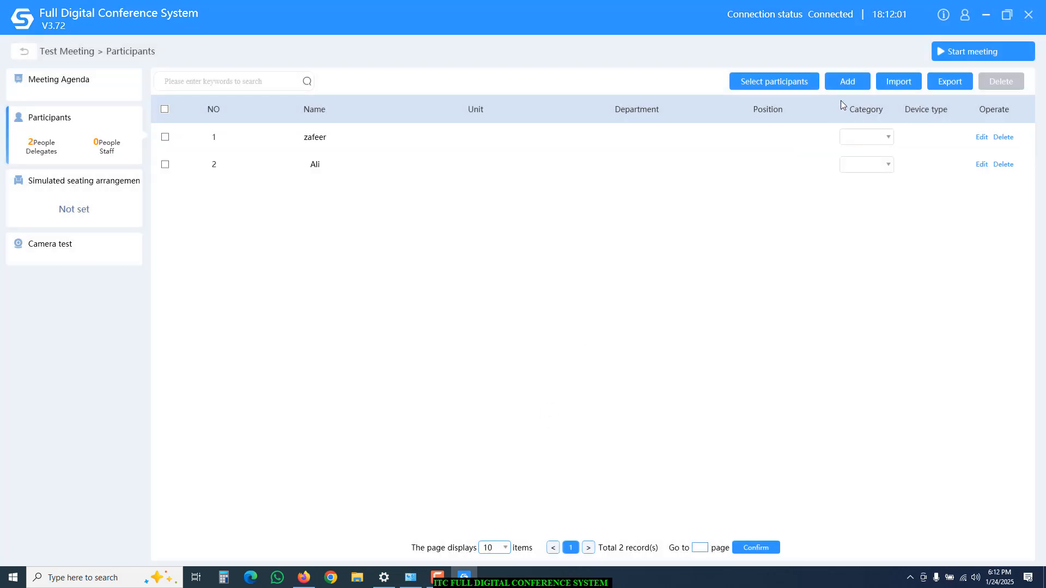
# Create a new participant with a name and nation set to Nothing.
pyautogui.click(847, 82)
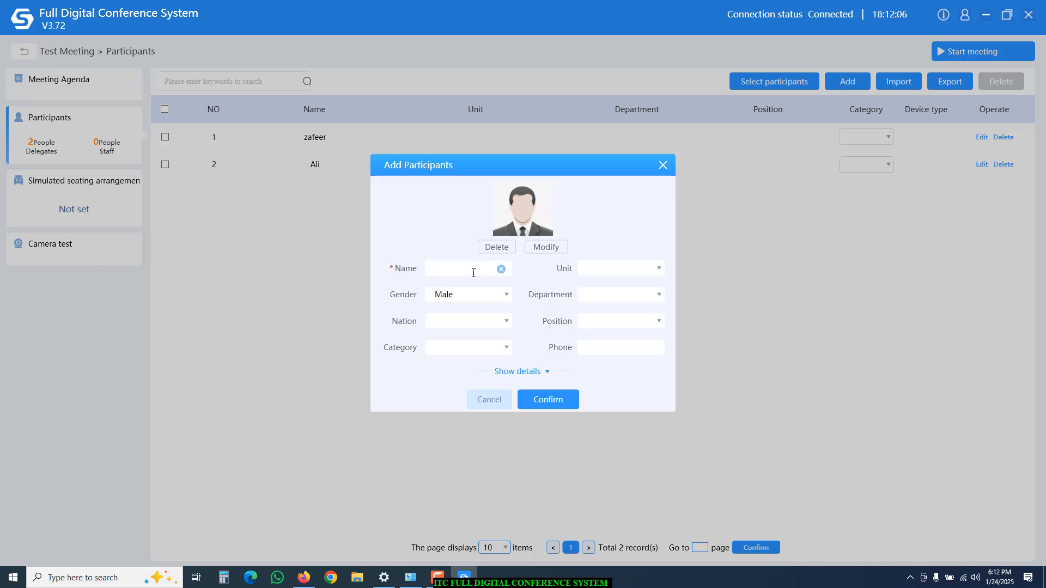
pyautogui.write('Waqas')
pyautogui.click(507, 322)
pyautogui.click(485, 337)
pyautogui.click(548, 399)
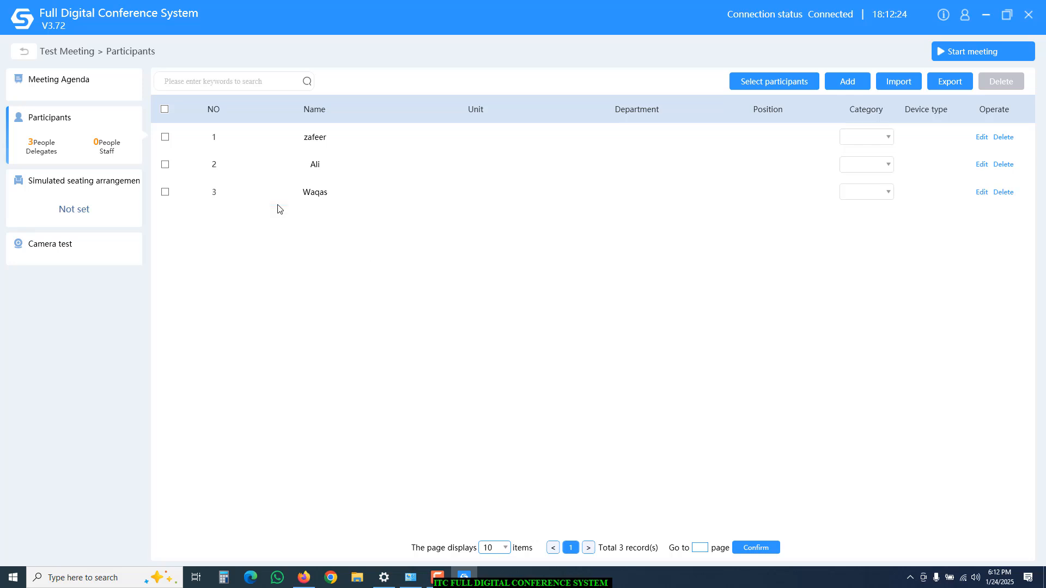
# Try automatic seating in the simulated seating arrangement, then clear the arranged seats.
pyautogui.click(106, 209)
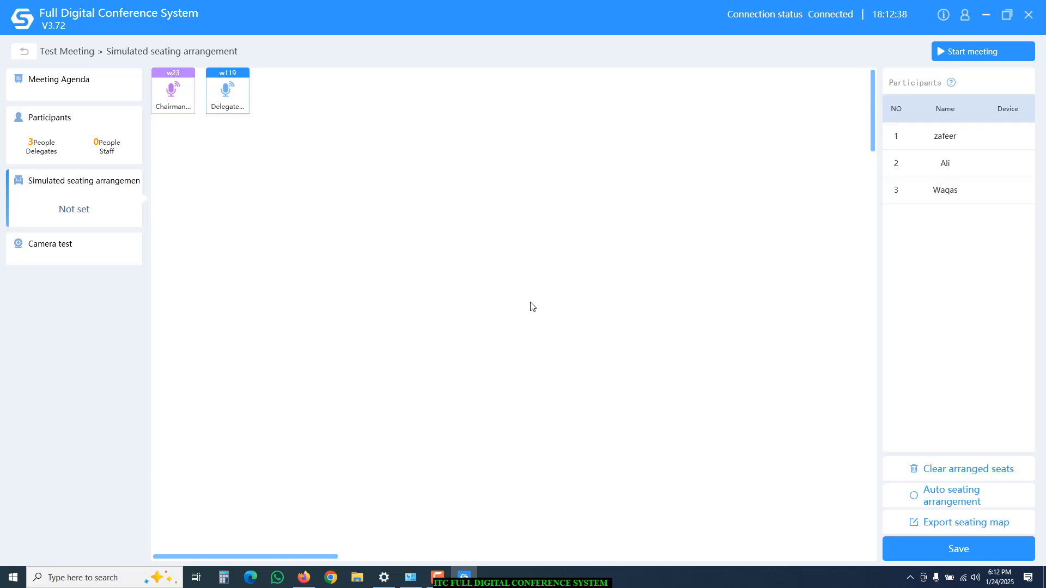
pyautogui.click(946, 505)
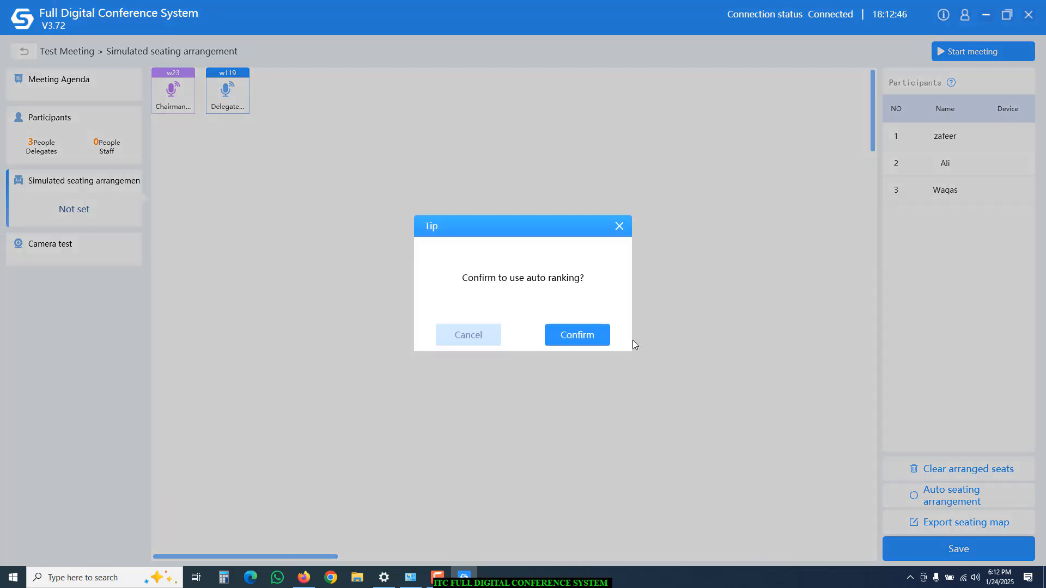
pyautogui.click(570, 334)
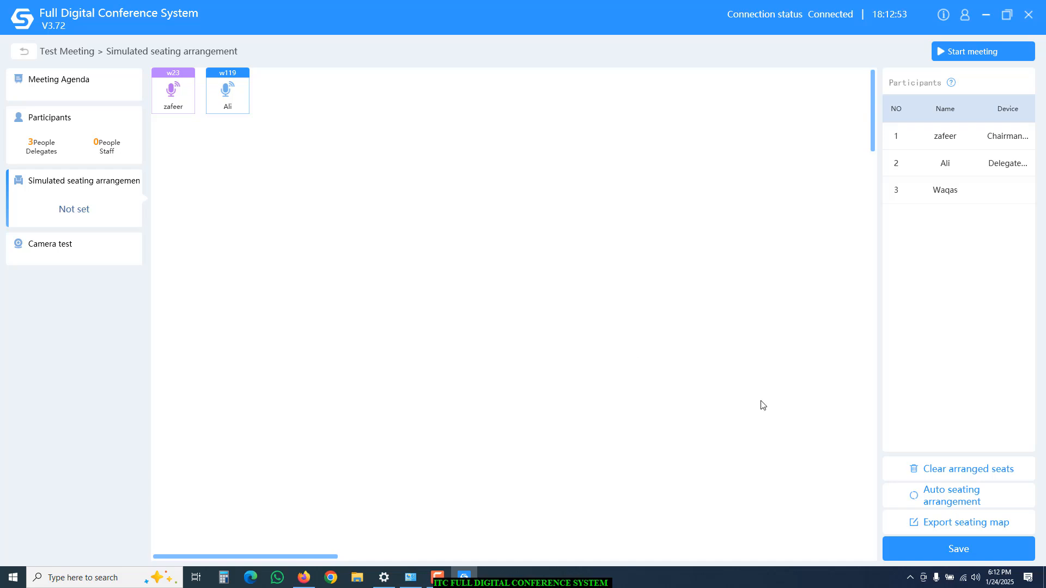
pyautogui.click(965, 470)
pyautogui.click(602, 344)
# Seat participants on delegate unit w119 and chairman unit w23, save, and review assigned device types.
pyautogui.moveTo(947, 142); pyautogui.dragTo(232, 93)
pyautogui.moveTo(943, 163); pyautogui.dragTo(173, 94)
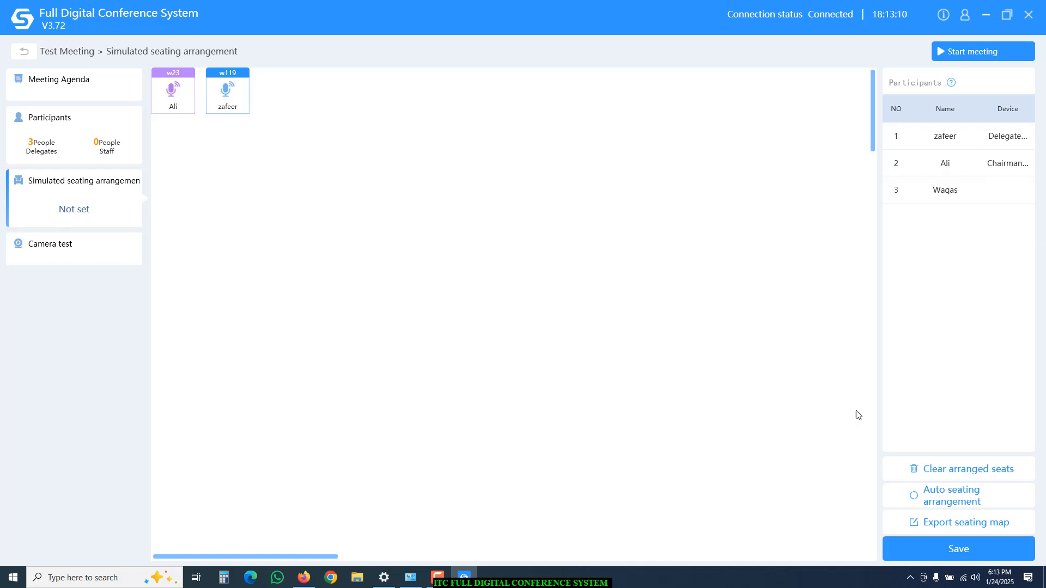
pyautogui.click(949, 550)
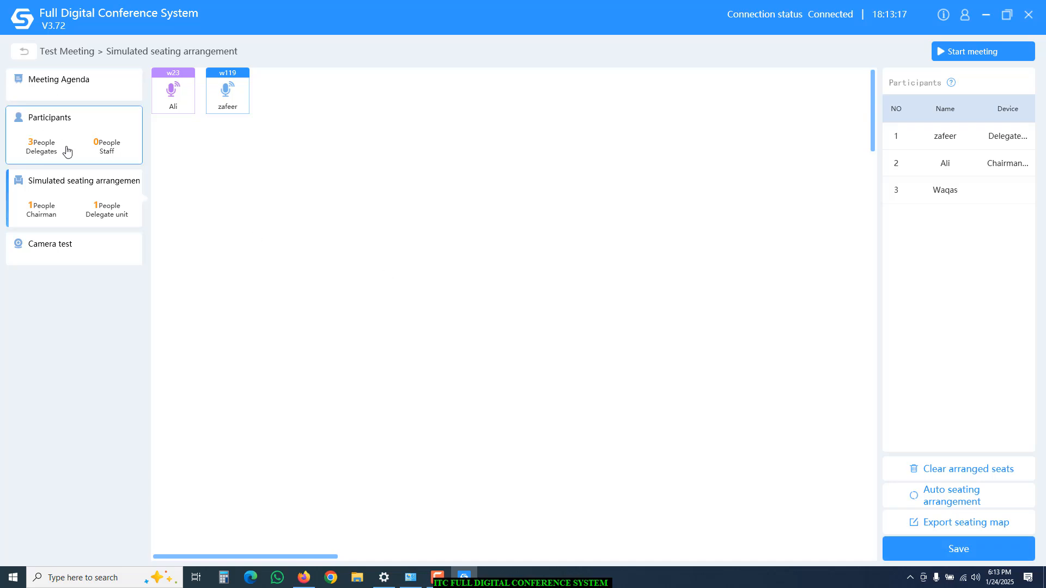
pyautogui.click(101, 151)
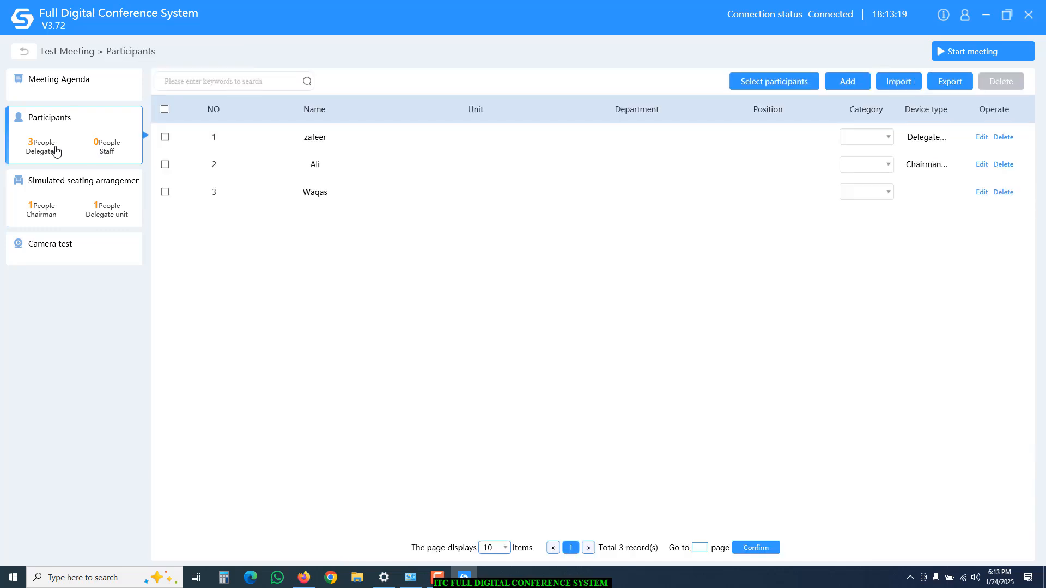
pyautogui.click(71, 205)
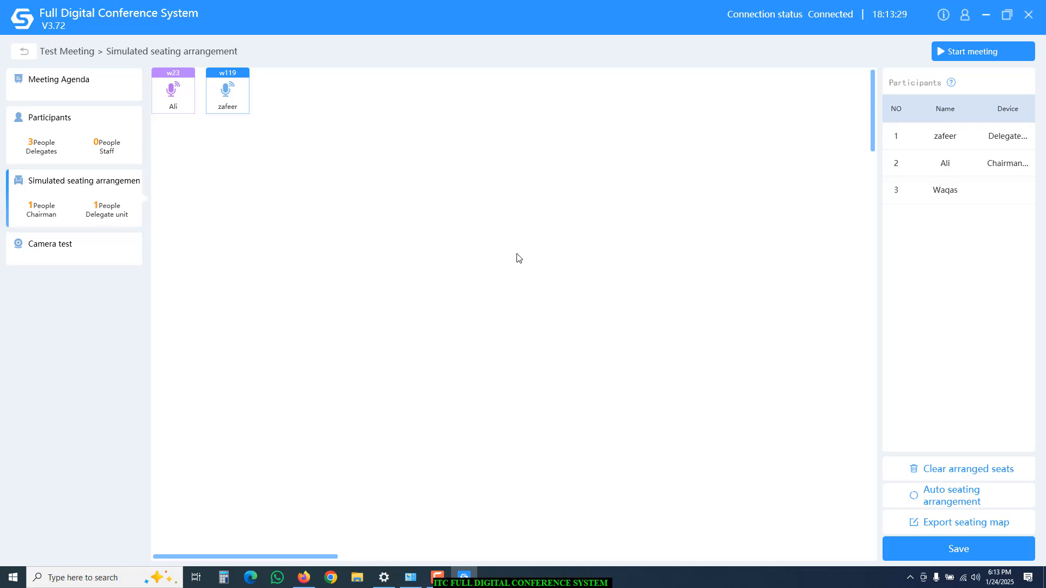
pyautogui.click(110, 251)
pyautogui.click(75, 322)
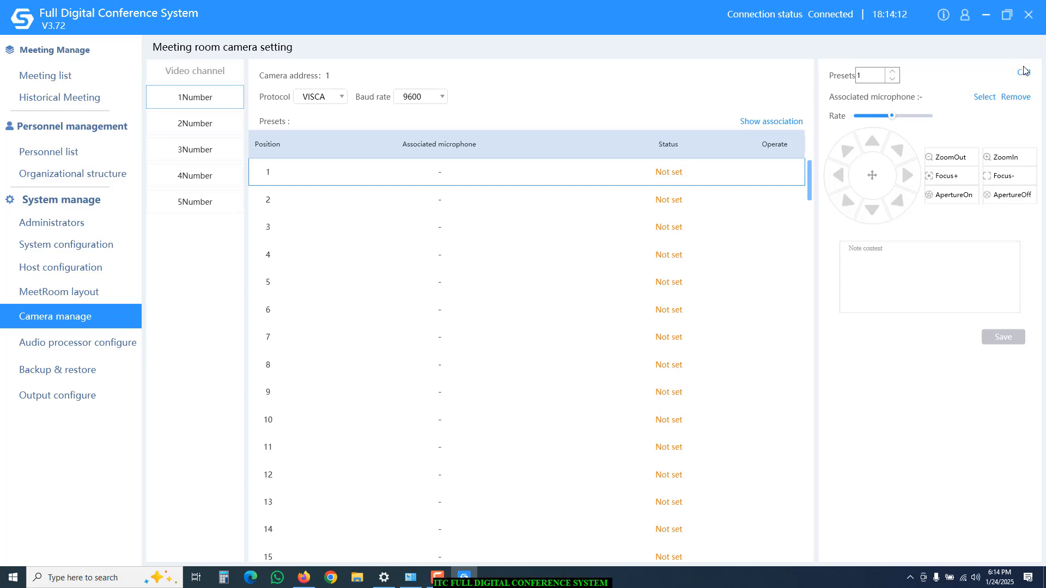
# Bring up the camera's web interface at 192.168.0.88 showing its live video.
pyautogui.click(304, 577)
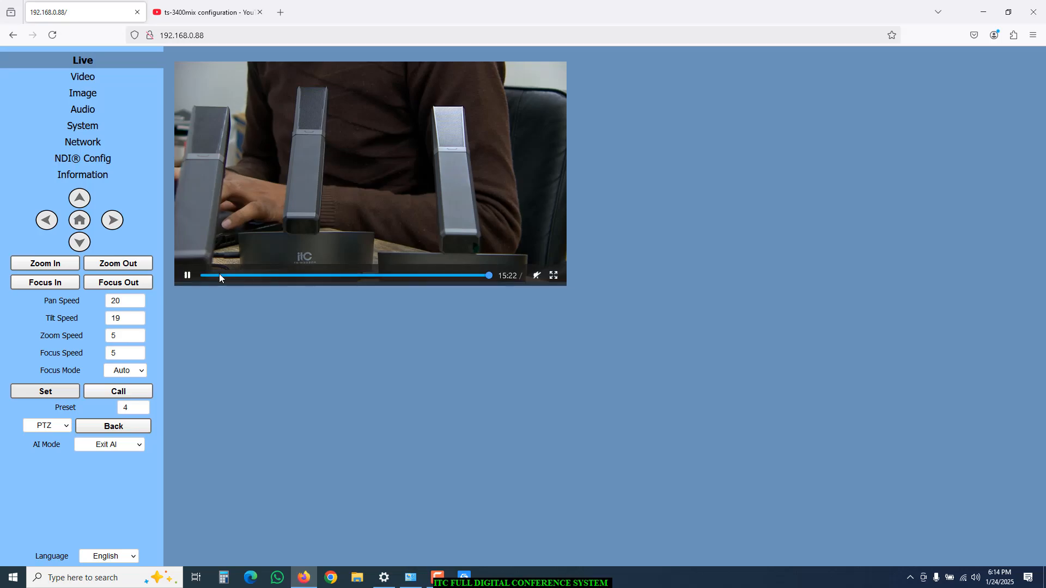
# Call camera presets 1 and 2 and verify in the live view that the camera moves.
pyautogui.click(984, 12)
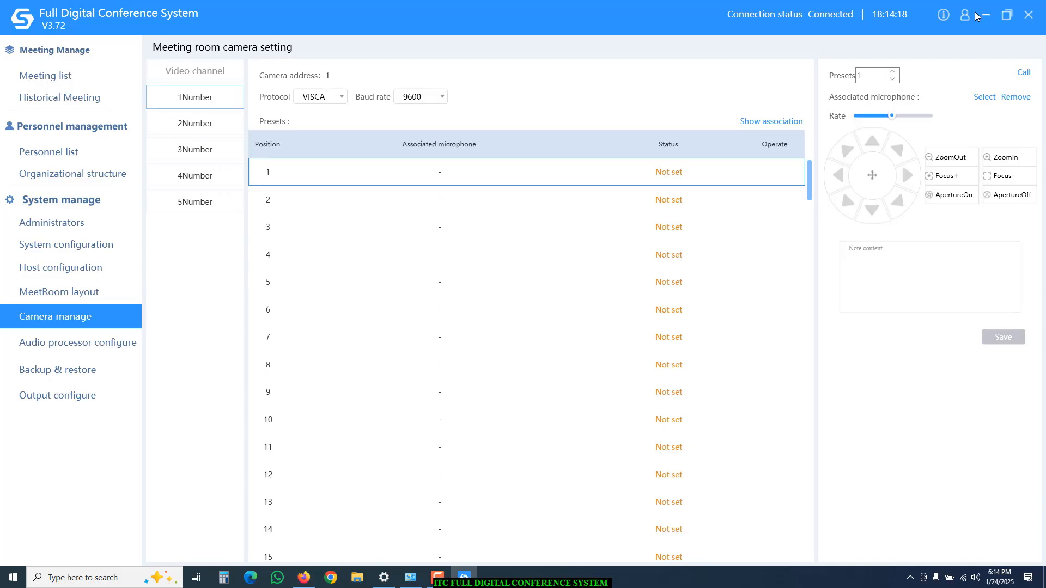
pyautogui.click(1026, 77)
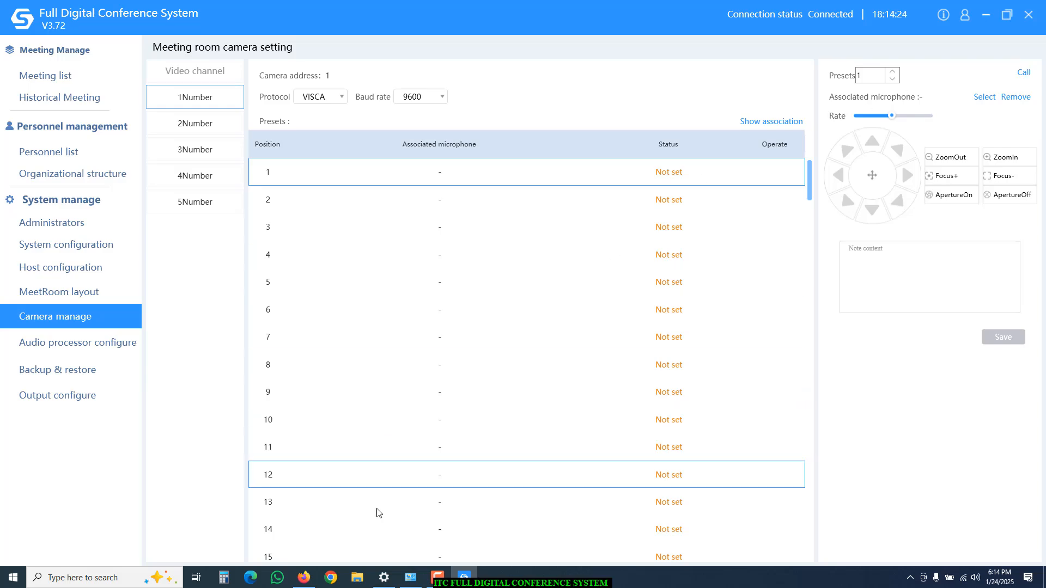
pyautogui.click(304, 579)
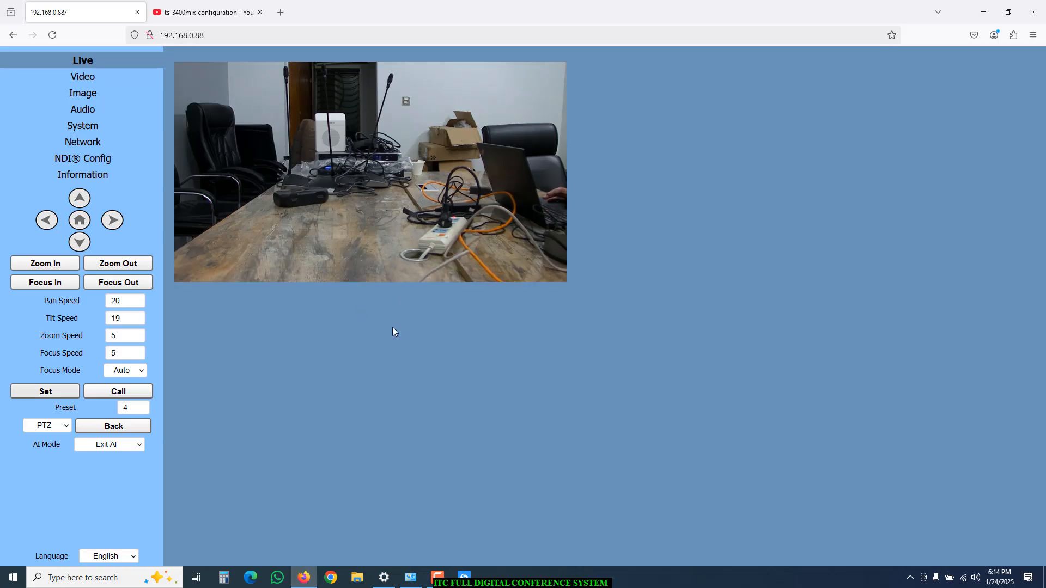
pyautogui.click(983, 12)
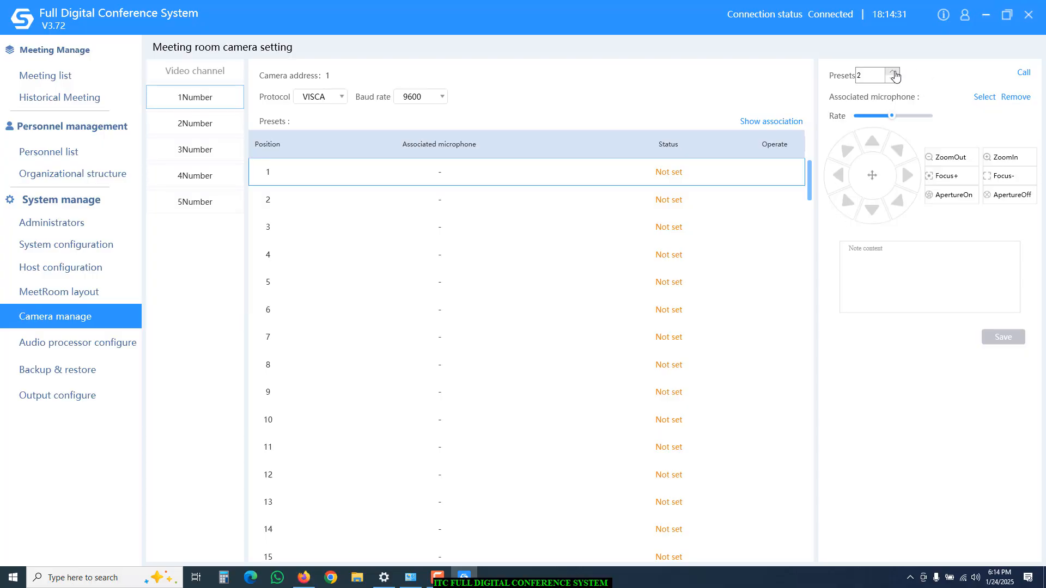
pyautogui.click(1024, 72)
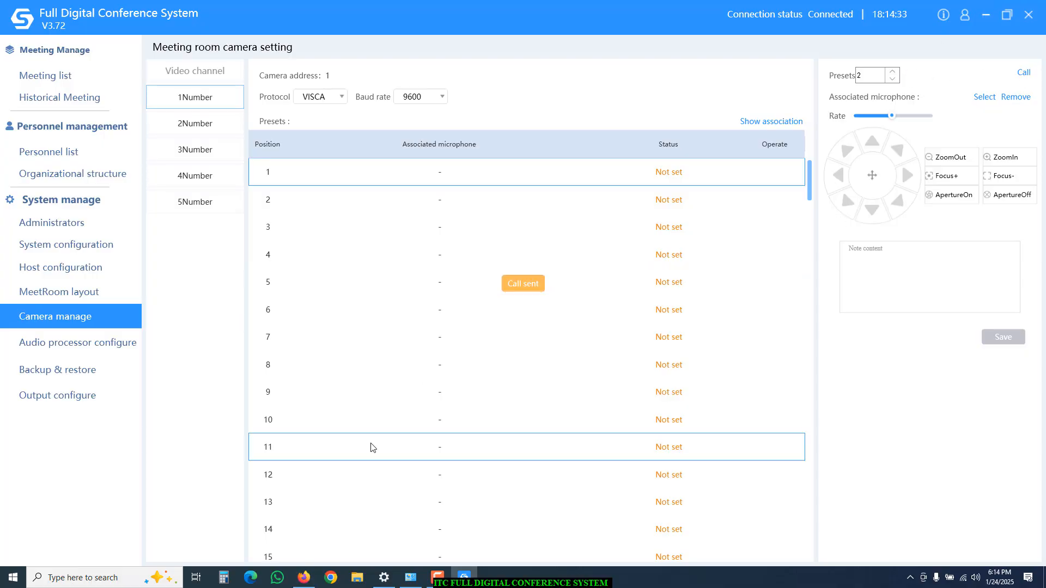
pyautogui.click(304, 578)
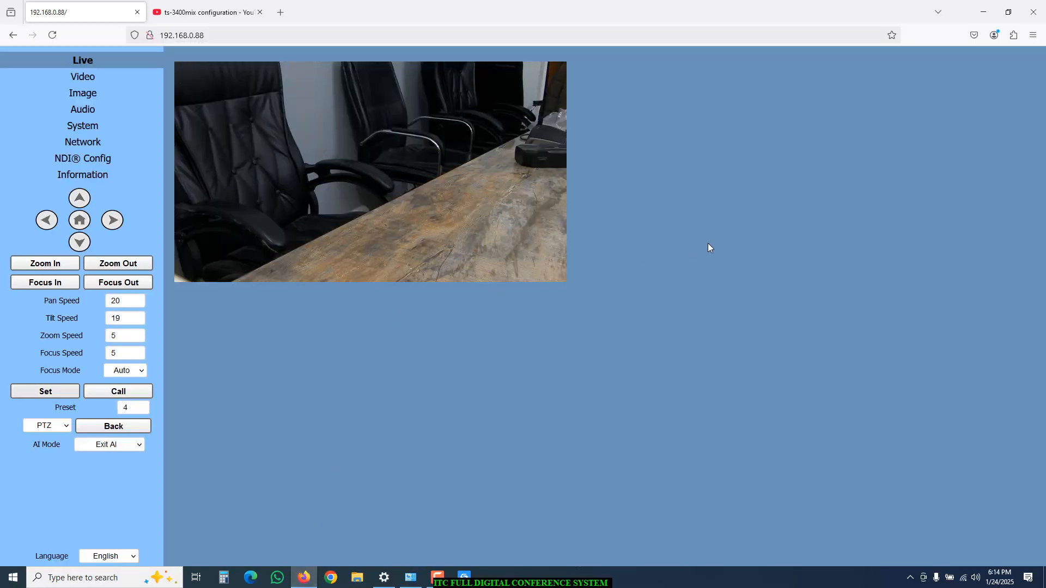
pyautogui.click(983, 12)
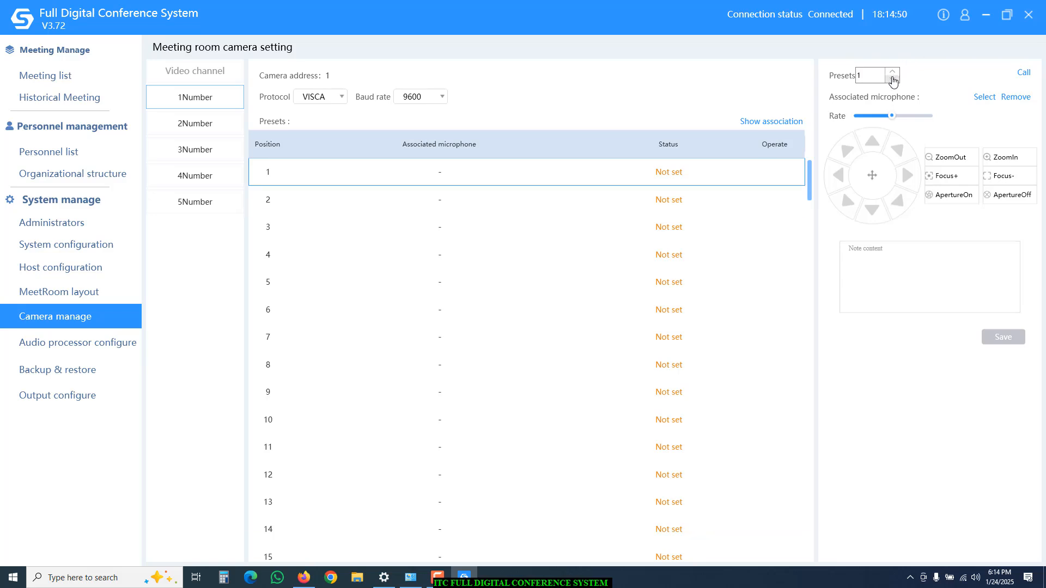
# Save camera preset 1 at the Panoramic position with the note 'Panaromic'.
pyautogui.click(985, 98)
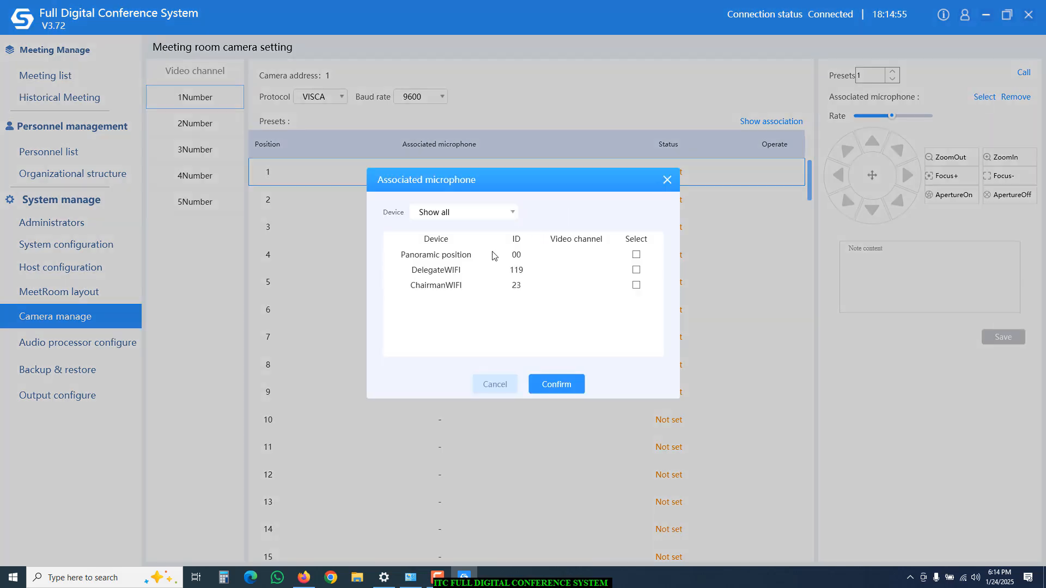
pyautogui.click(637, 255)
pyautogui.click(548, 385)
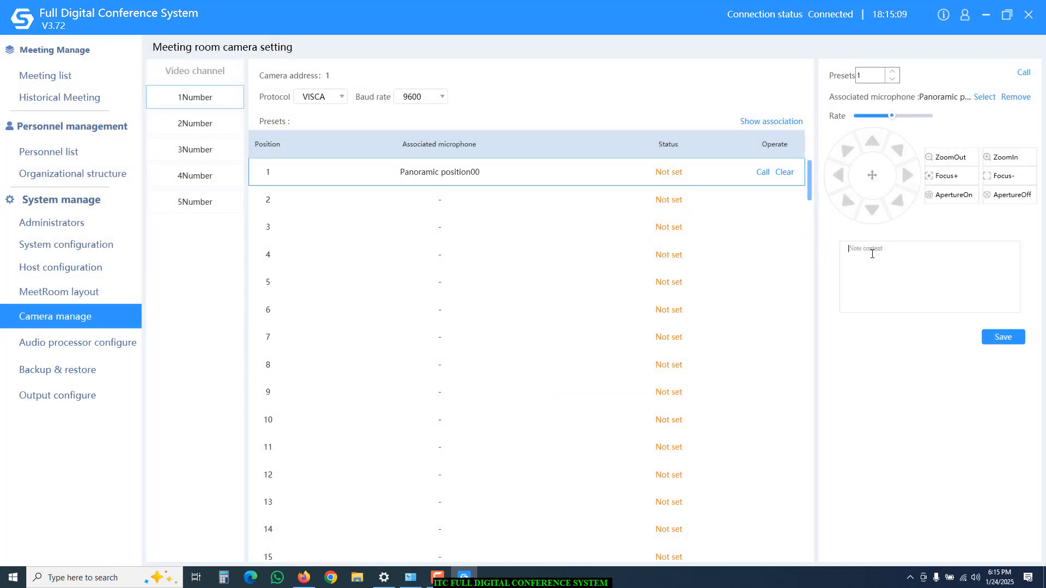
pyautogui.write('Panaromic')
pyautogui.click(1009, 342)
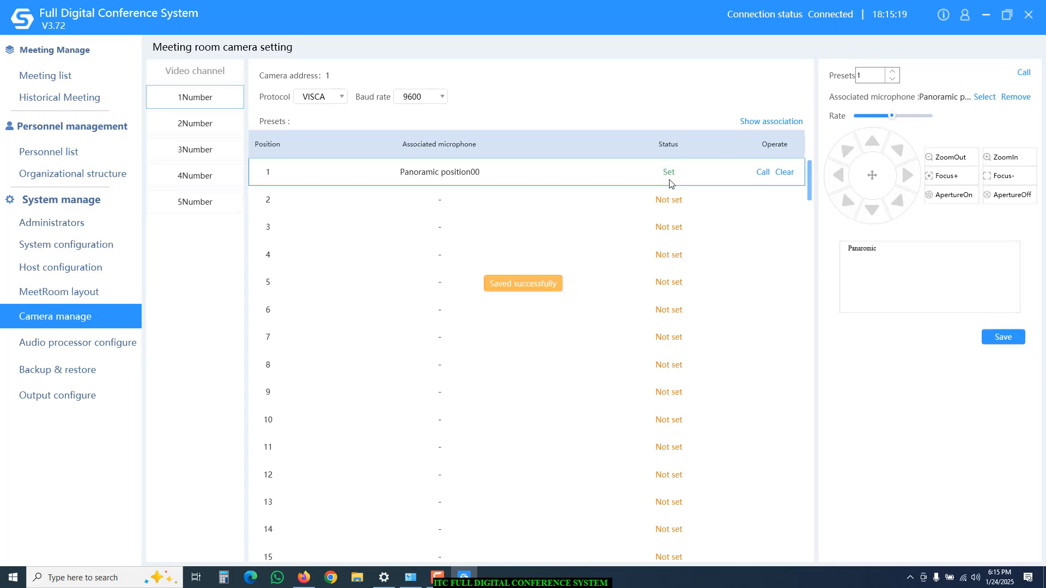
# Link camera preset 2 to ChairmanWIFI23 with the note 'Ch' and save it.
pyautogui.click(894, 72)
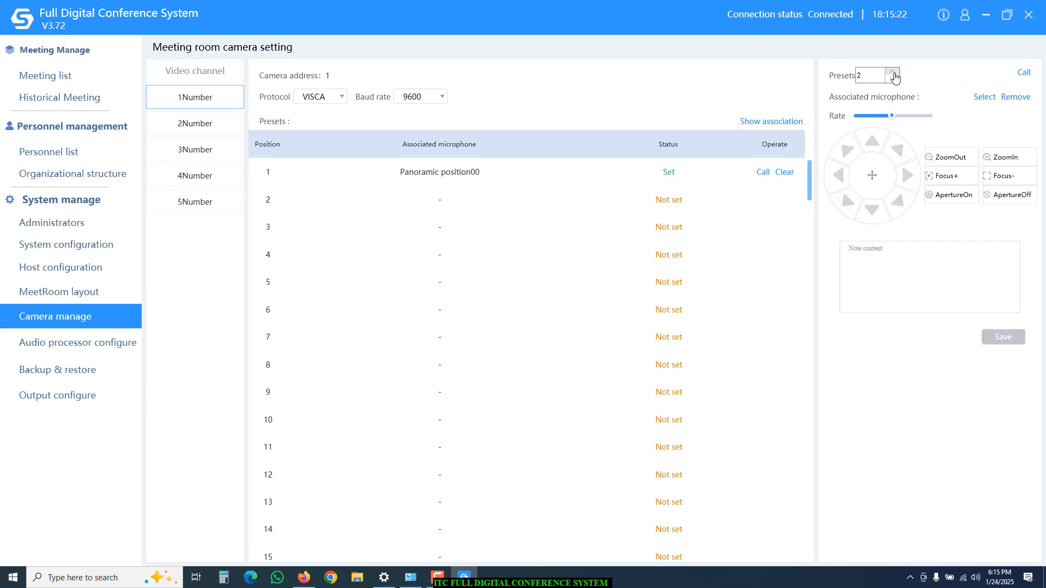
pyautogui.click(982, 99)
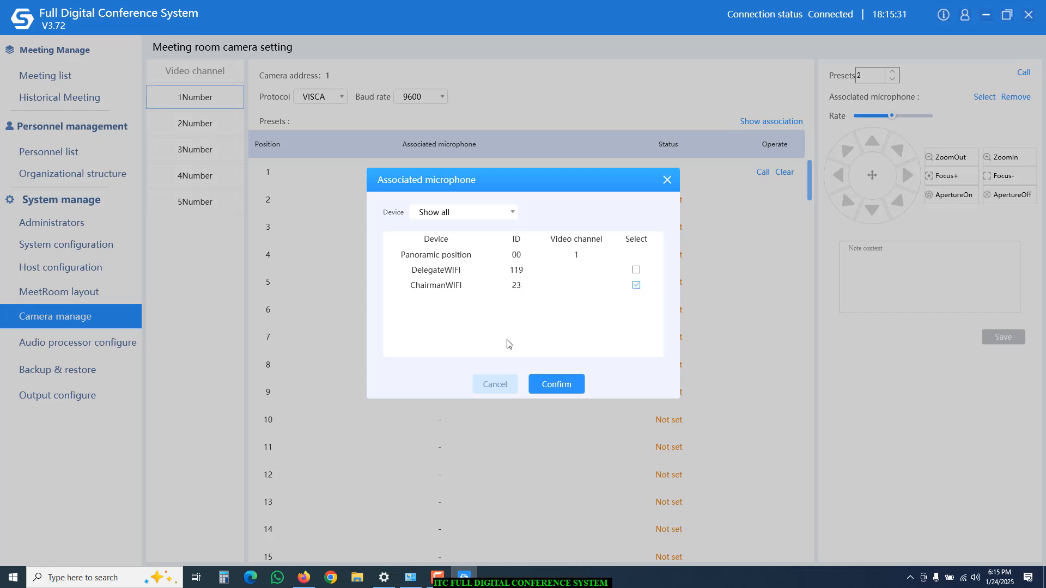
pyautogui.click(556, 384)
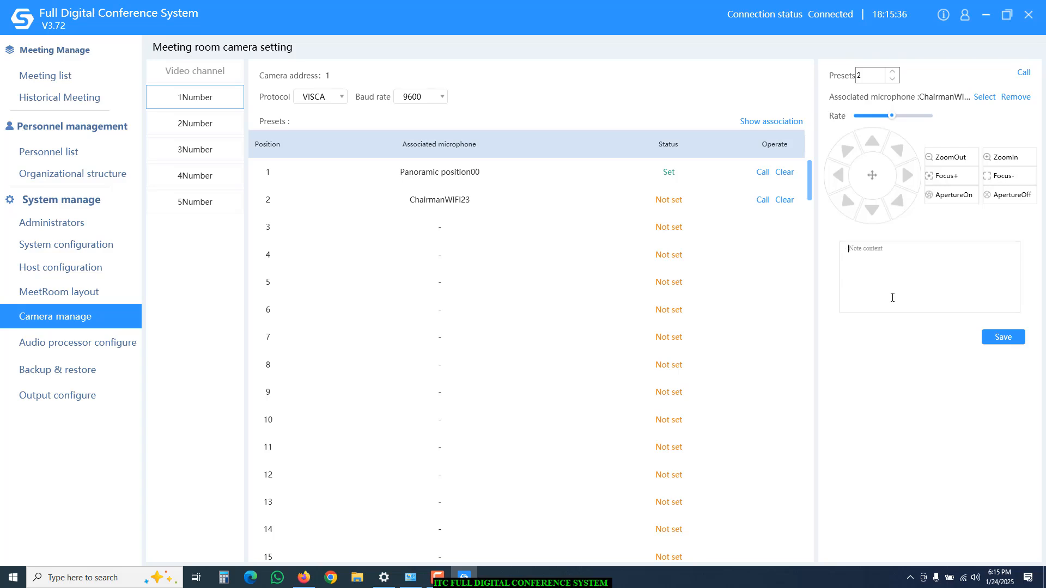
pyautogui.write('Chairman')
pyautogui.click(1005, 337)
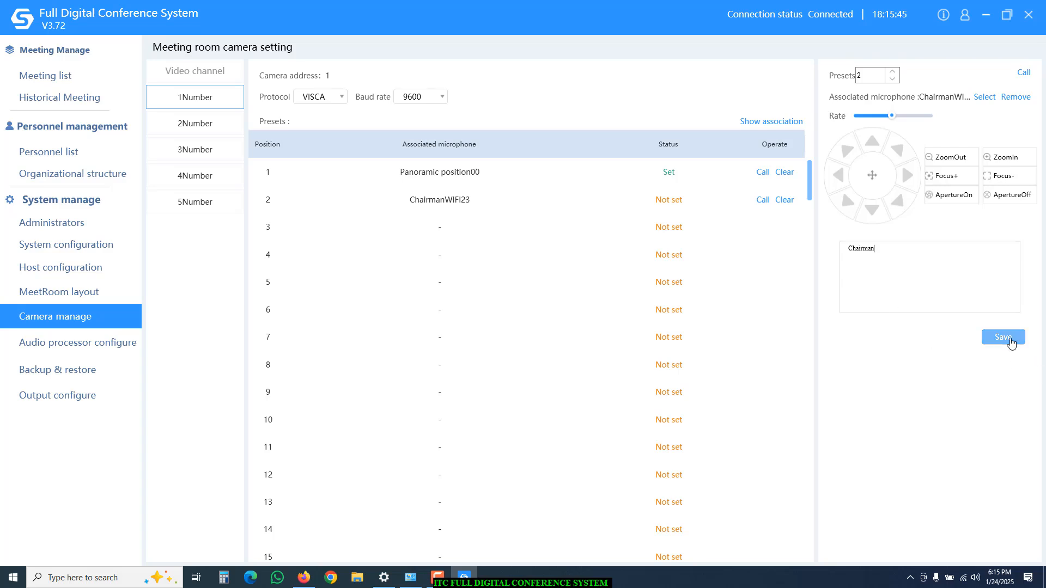
# Link camera preset 3 to DelegateWIFI119 with the note 'Dele' and save it.
pyautogui.click(893, 71)
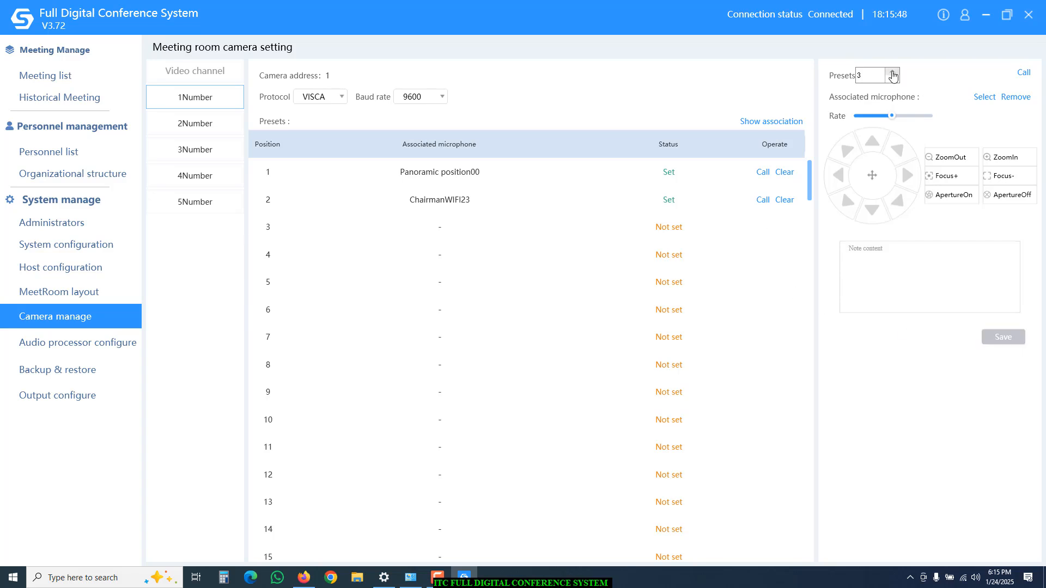
pyautogui.click(983, 97)
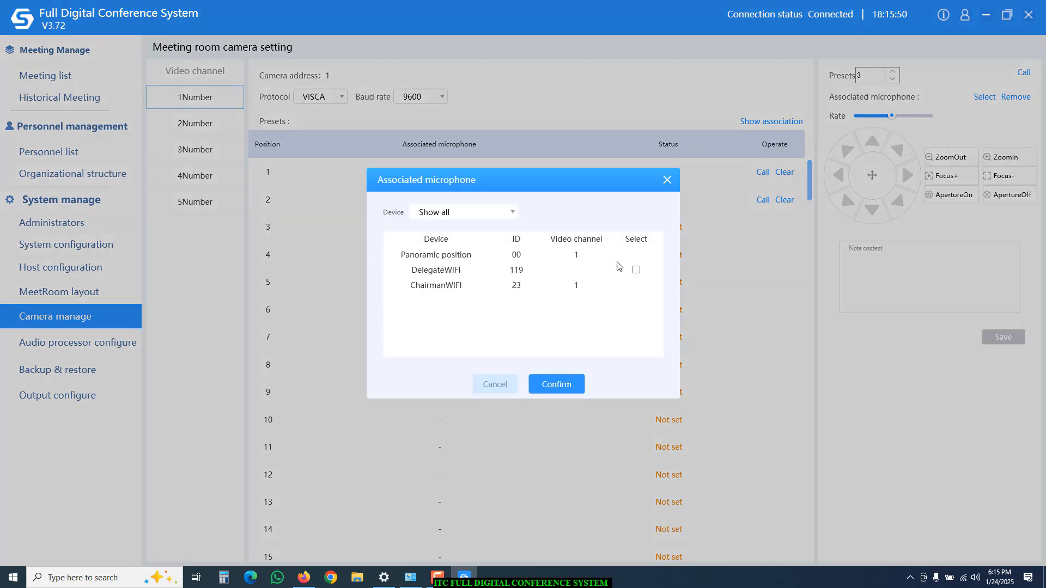
pyautogui.click(550, 386)
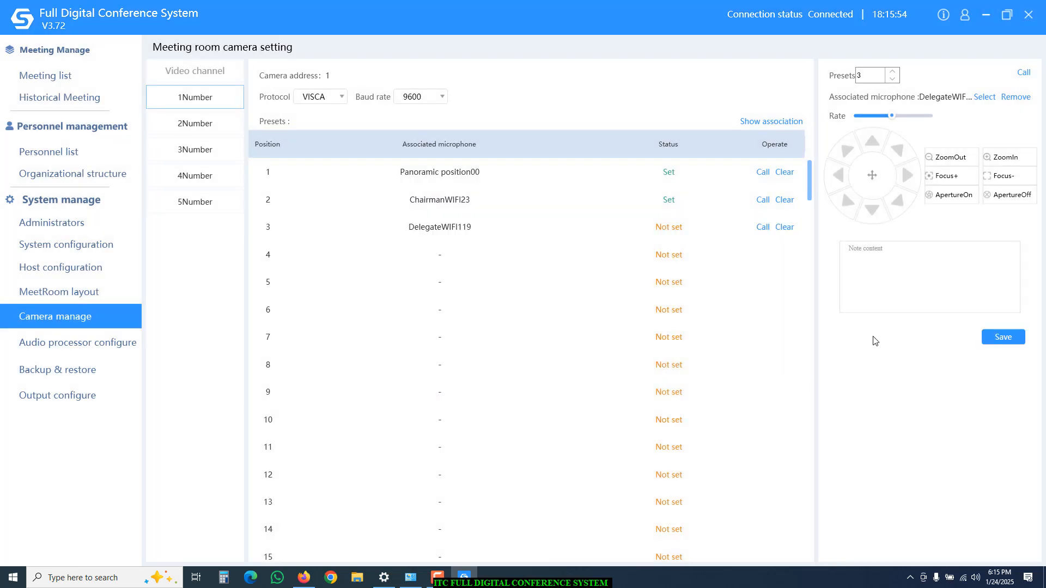
pyautogui.write('Delegate')
pyautogui.click(996, 338)
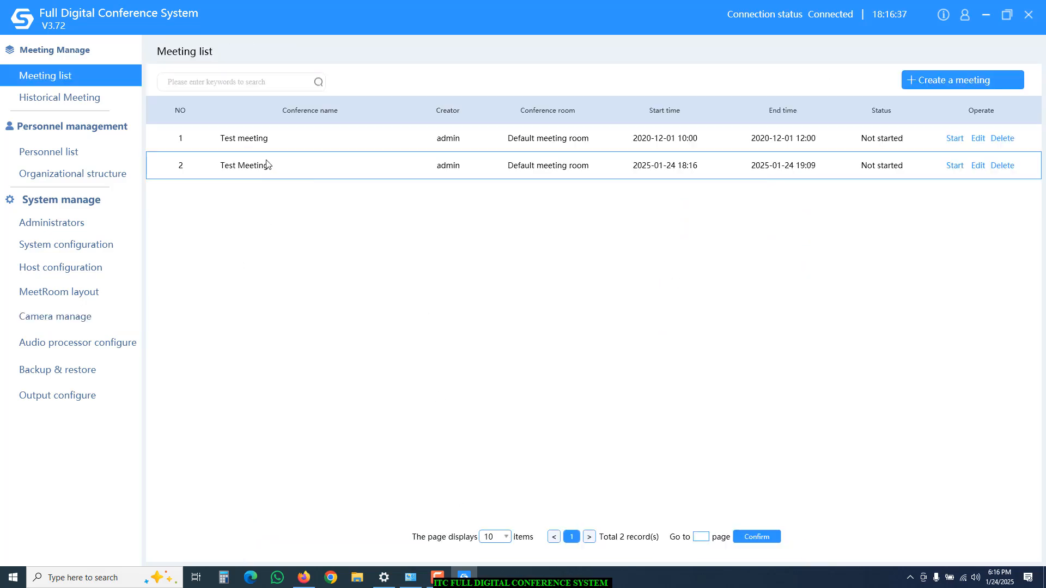
# Check Test Meeting's camera test presets 1–3, then request to start the meeting.
pyautogui.click(248, 167)
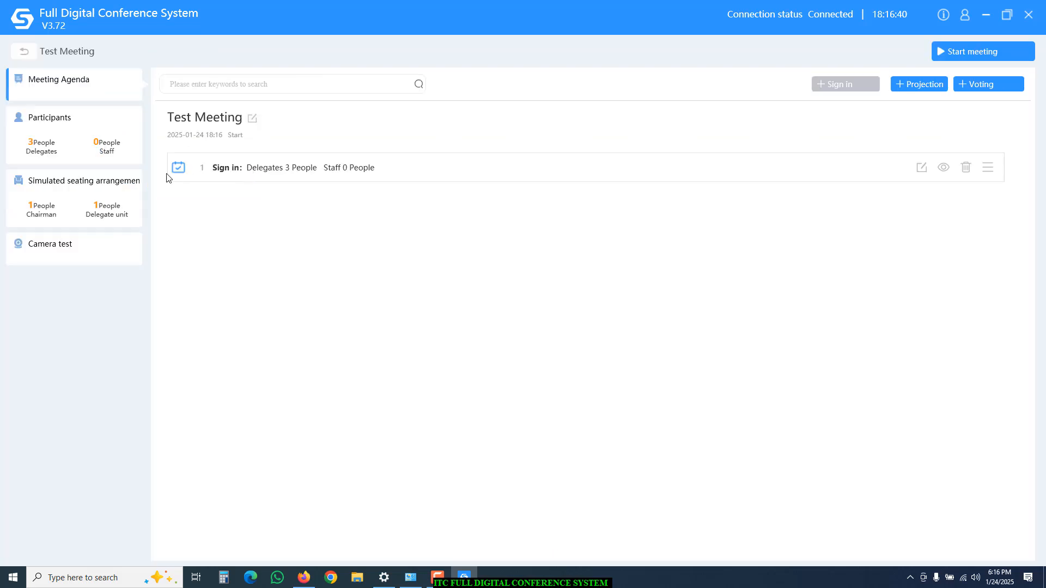
pyautogui.click(63, 263)
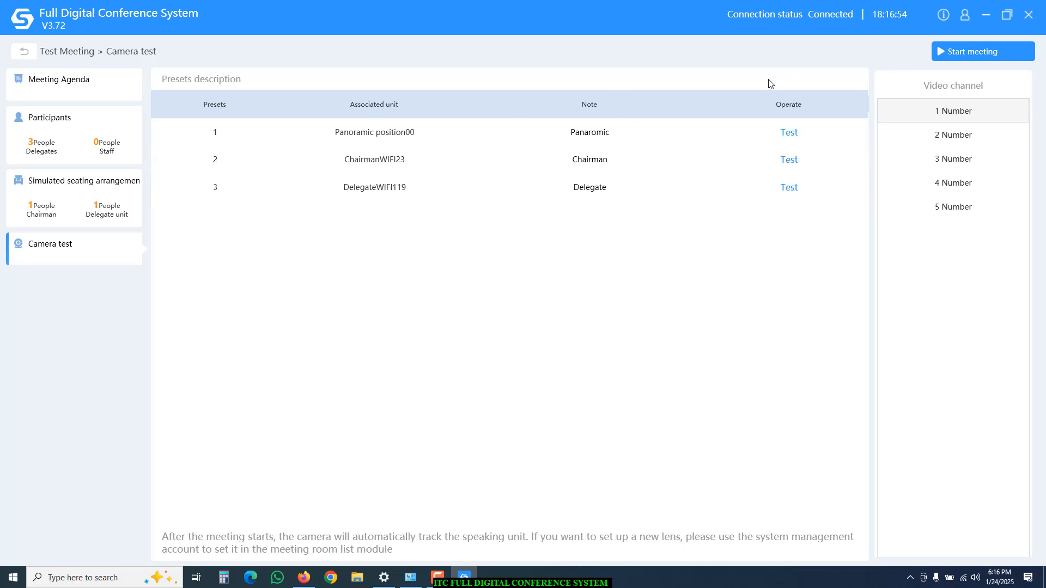
pyautogui.click(973, 53)
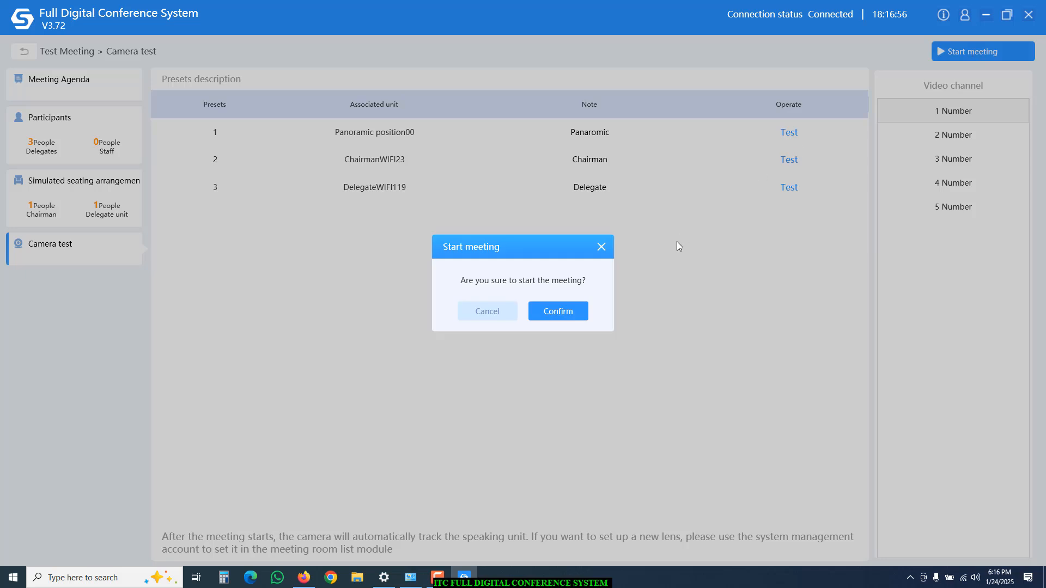
# Confirm starting Test Meeting and begin attendee sign-in, dismissing the projection-monitor notice.
pyautogui.click(580, 316)
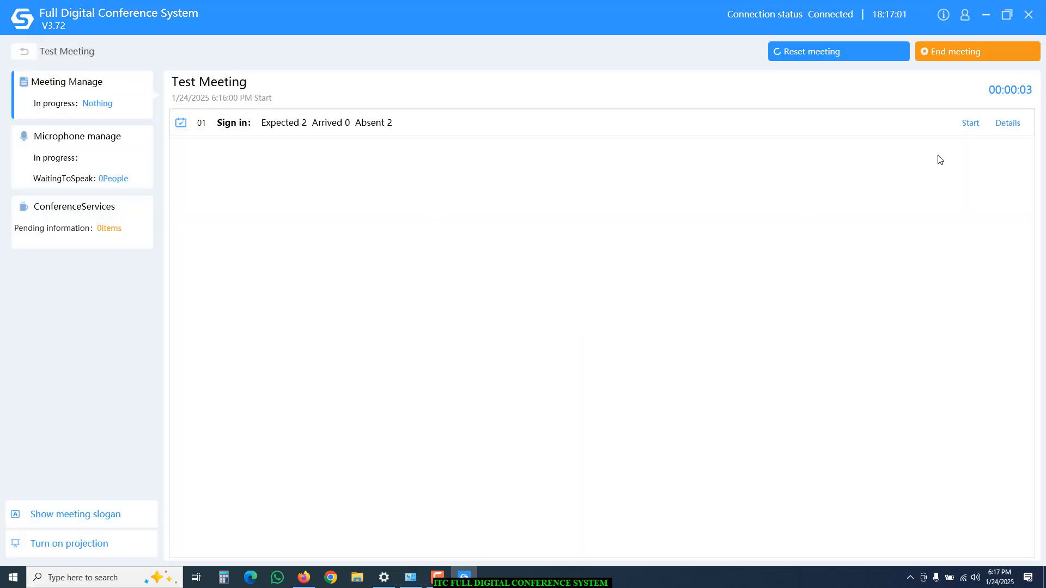
pyautogui.click(976, 124)
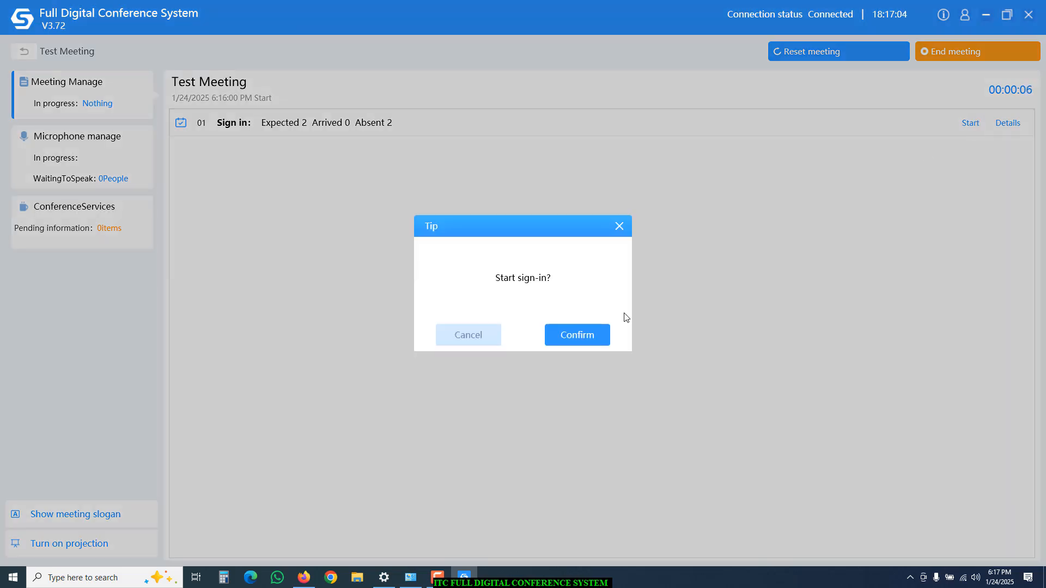
pyautogui.click(573, 337)
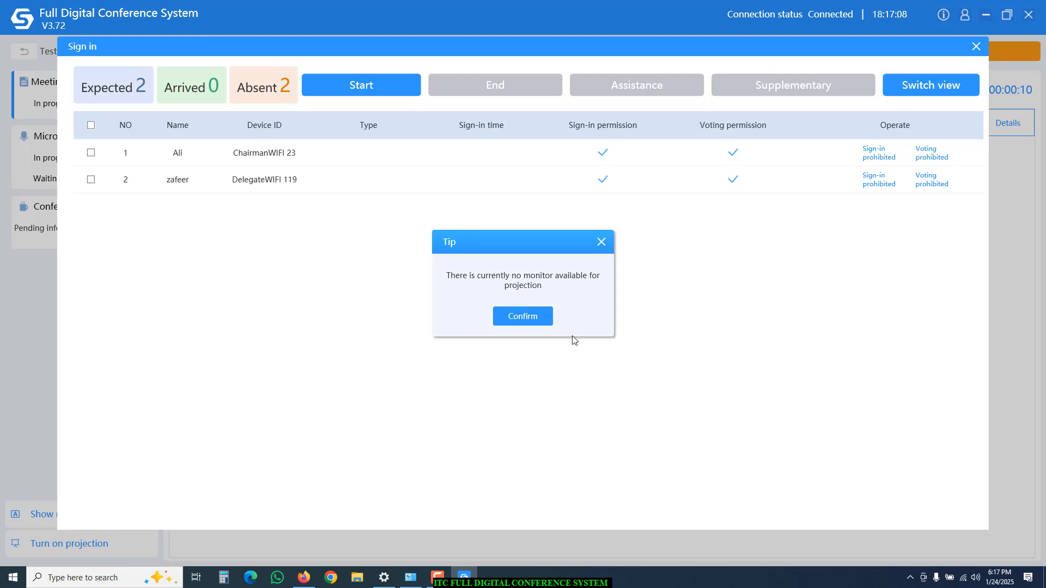
pyautogui.click(517, 324)
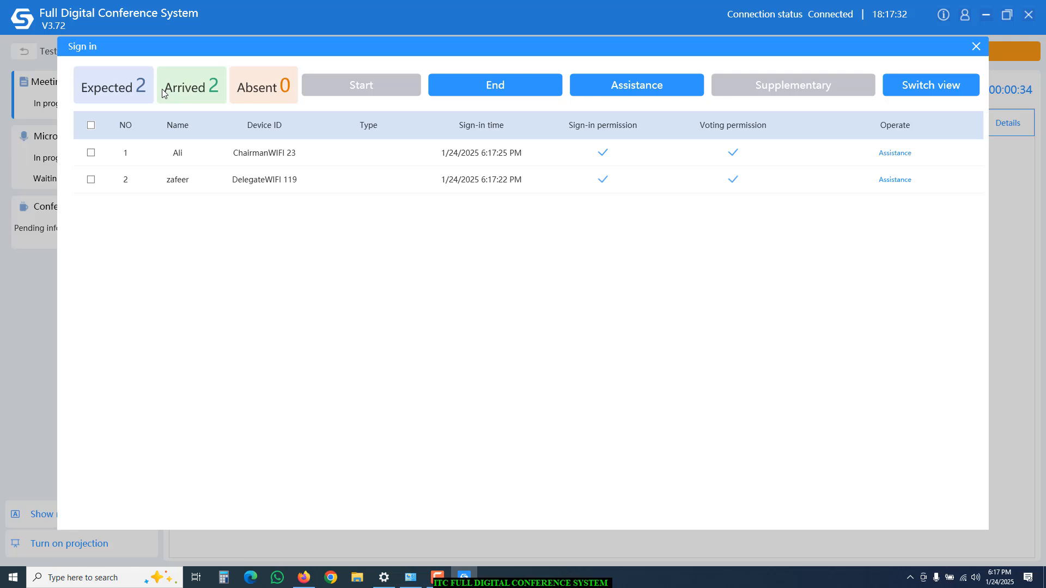
# End sign-in with 2 of 2 attendees arrived and close the sign-in window.
pyautogui.click(489, 91)
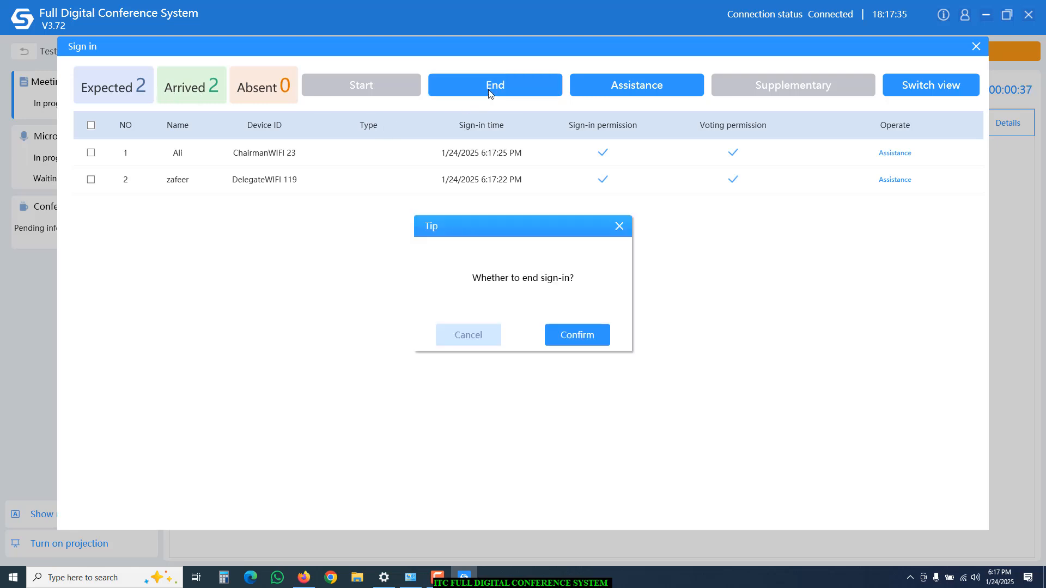
pyautogui.click(576, 338)
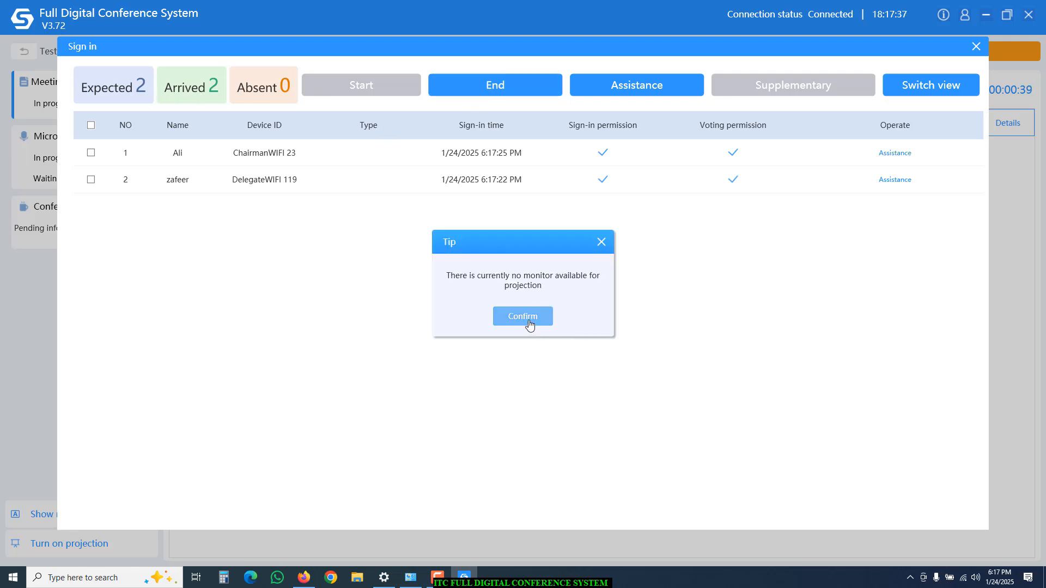
pyautogui.click(523, 317)
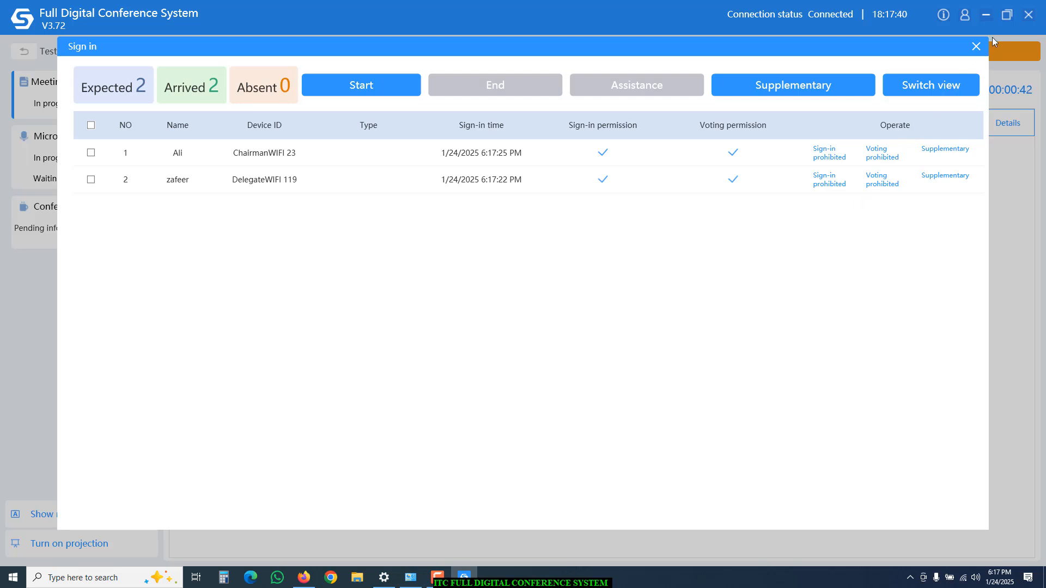
pyautogui.click(976, 48)
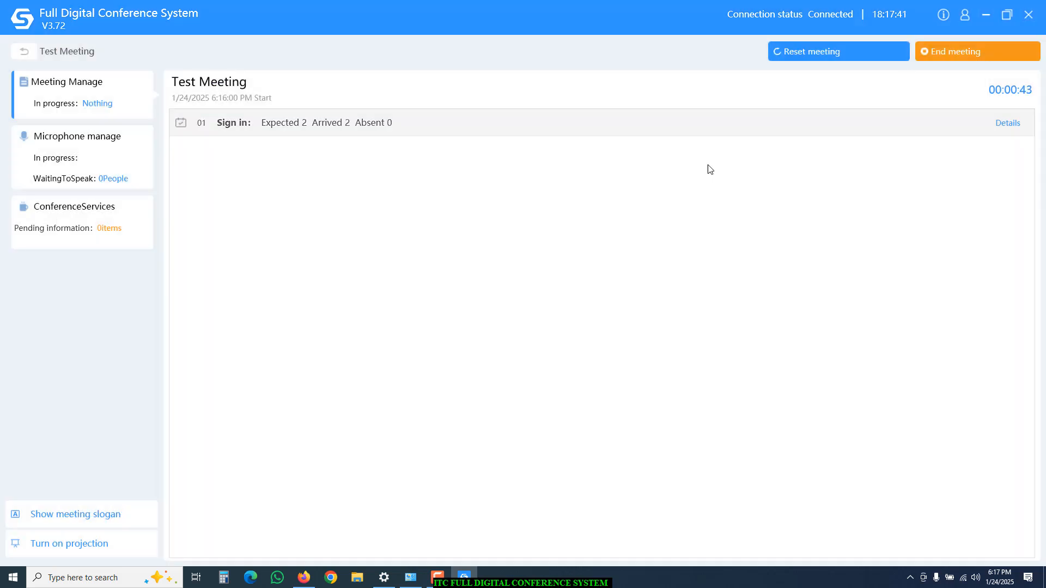
# Turn the ChairmanWIFI w23 microphone on and then off from Microphone manage.
pyautogui.click(91, 158)
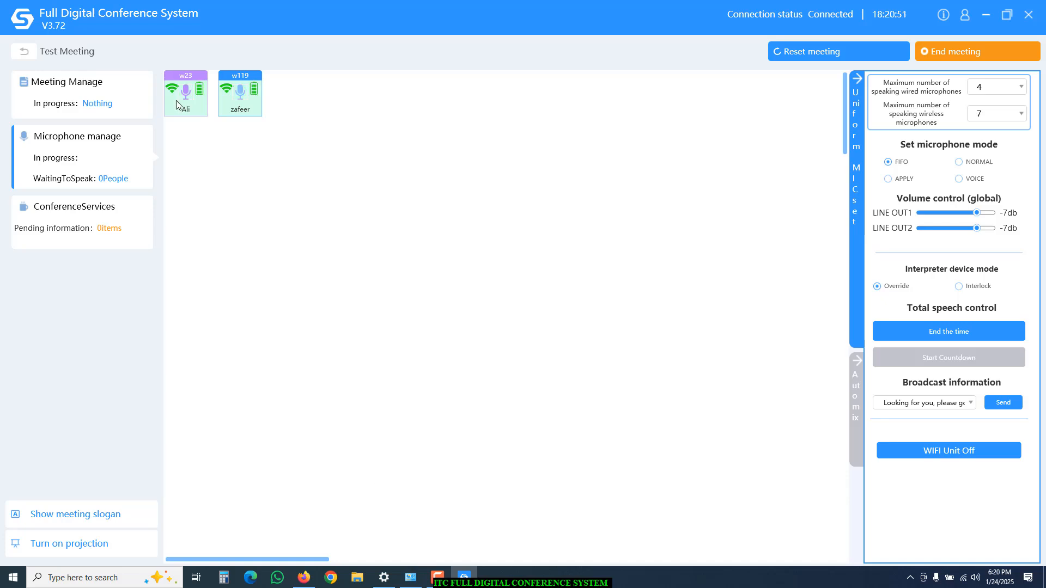
pyautogui.click(176, 102)
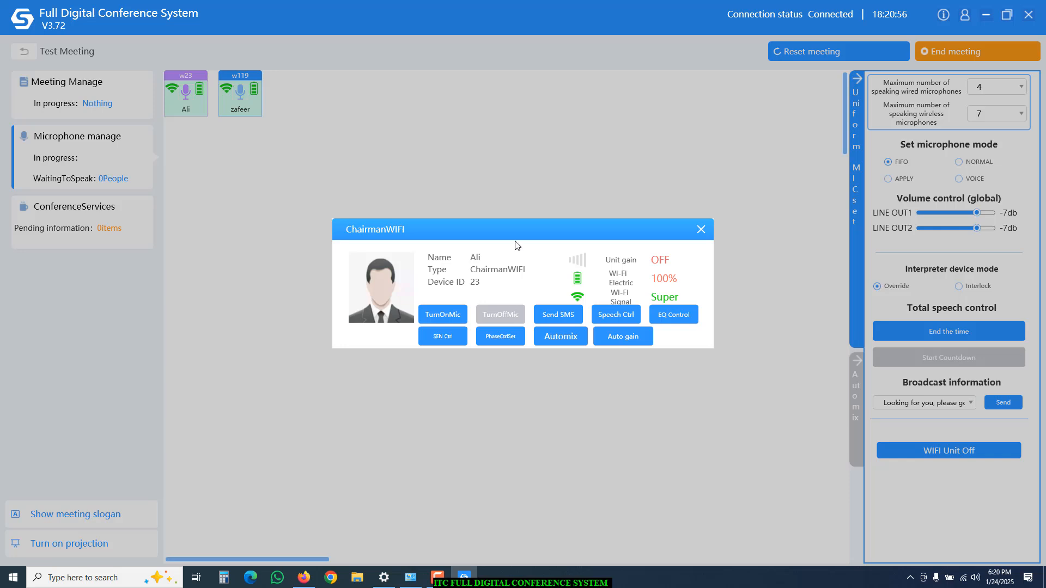
pyautogui.moveTo(513, 231); pyautogui.dragTo(474, 138)
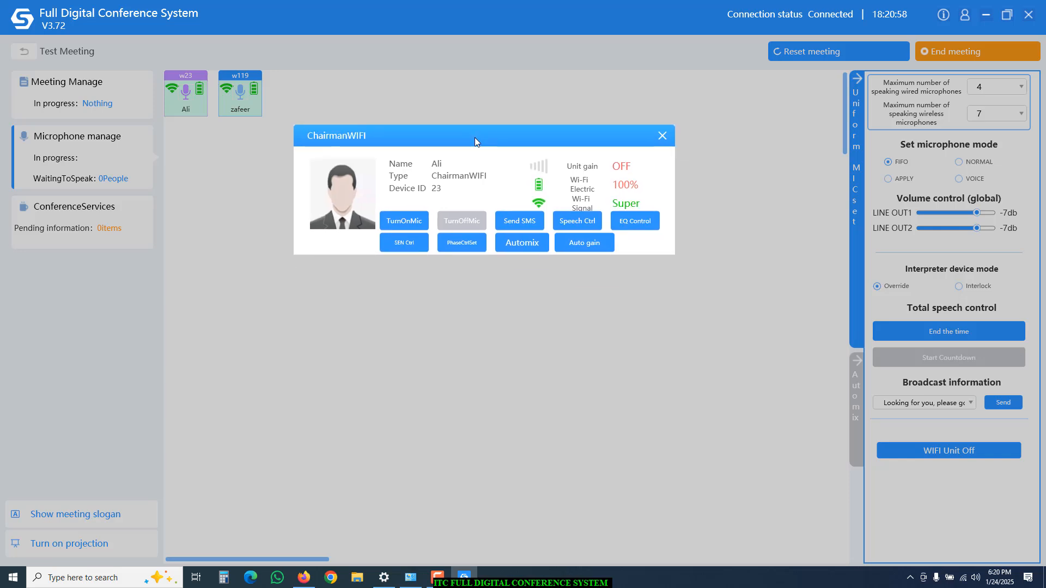
pyautogui.click(405, 219)
pyautogui.click(468, 220)
# Send the preset 'Looking for you, please go…' paging message to the chairman unit.
pyautogui.click(516, 226)
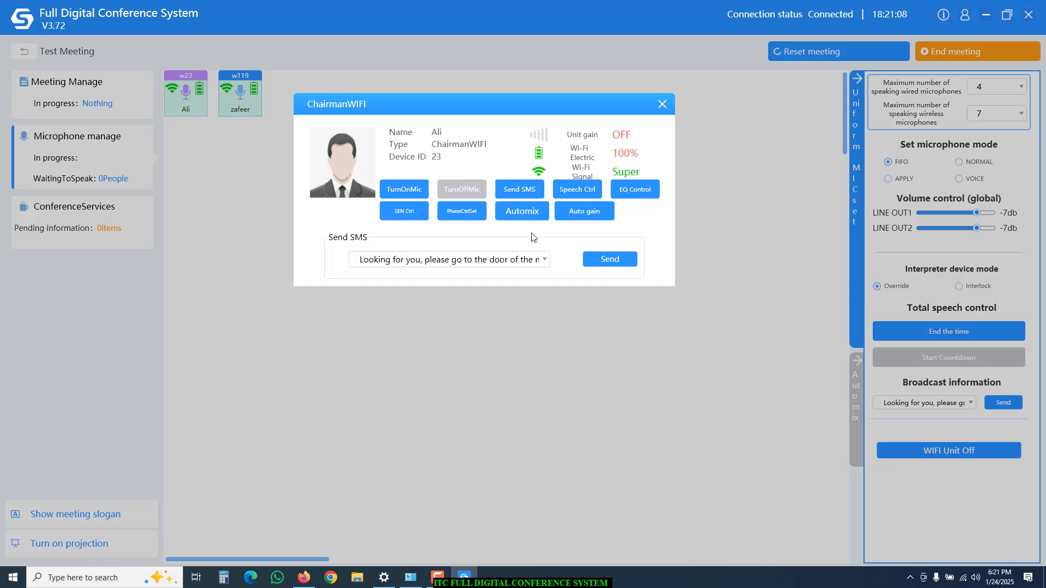
pyautogui.click(598, 261)
pyautogui.click(528, 307)
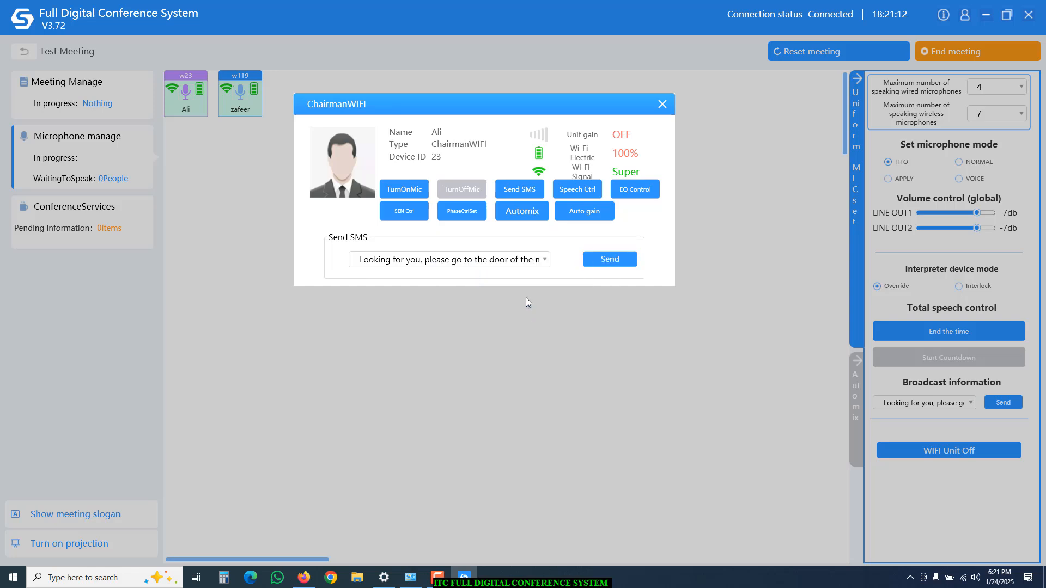
# Look through the chairman unit's Speech Ctrl and EQ Control panels, ending on SEN Ctrl.
pyautogui.click(594, 199)
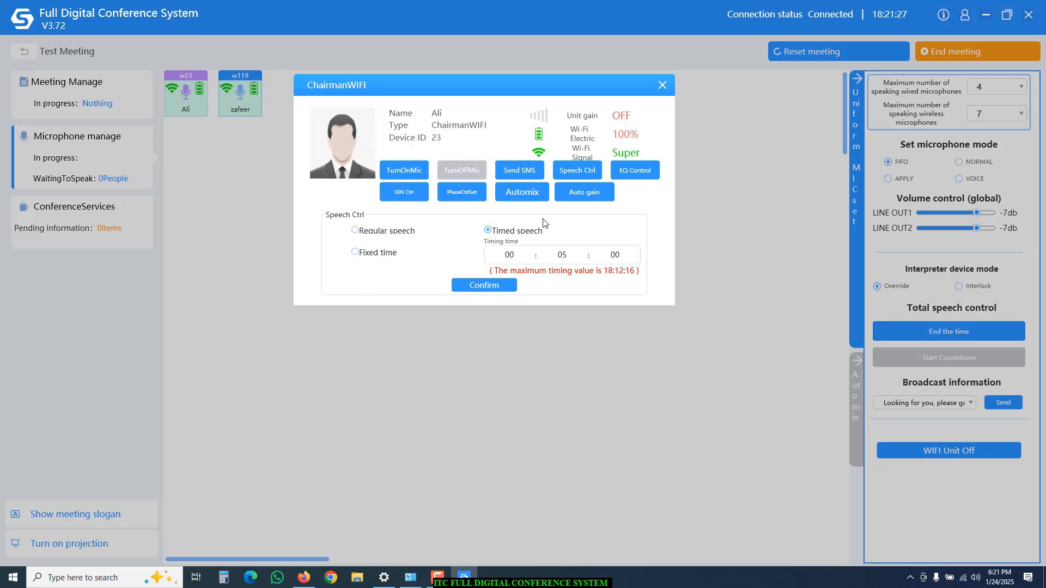
pyautogui.click(633, 177)
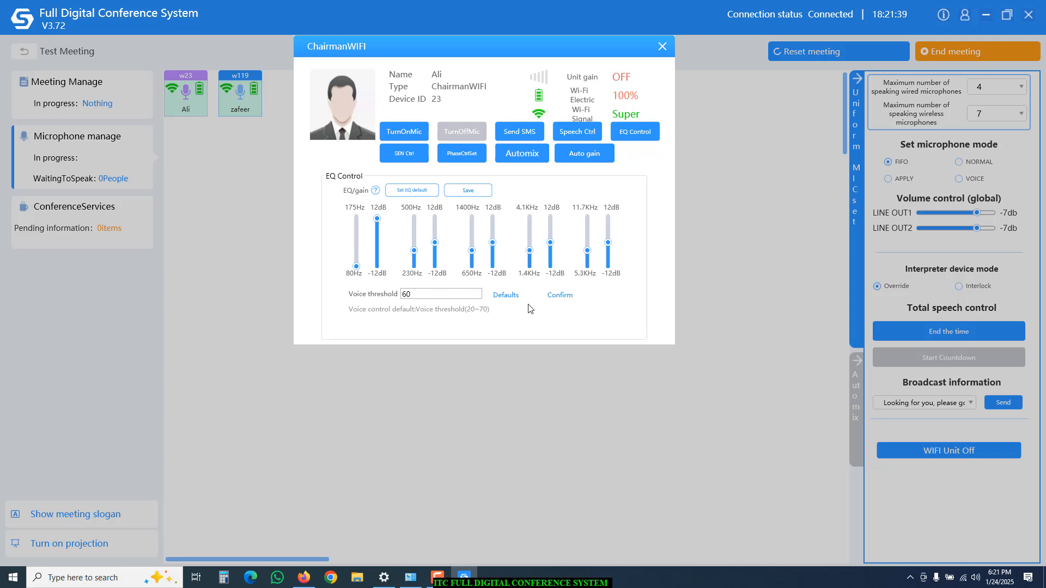
pyautogui.click(409, 157)
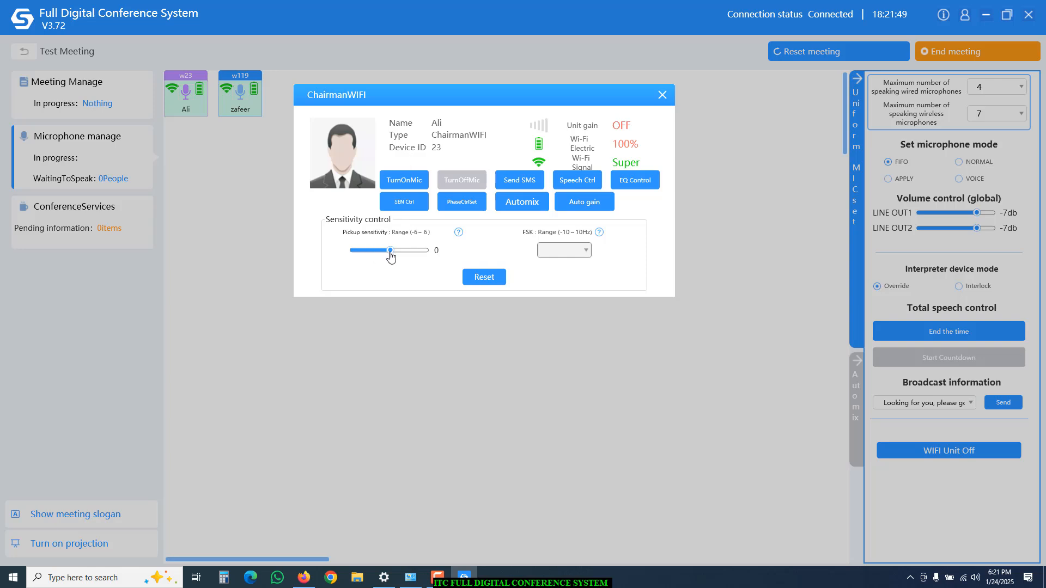
# Raise the chairman mic's pickup sensitivity to 6 and show its phase control settings.
pyautogui.moveTo(390, 255); pyautogui.dragTo(427, 256)
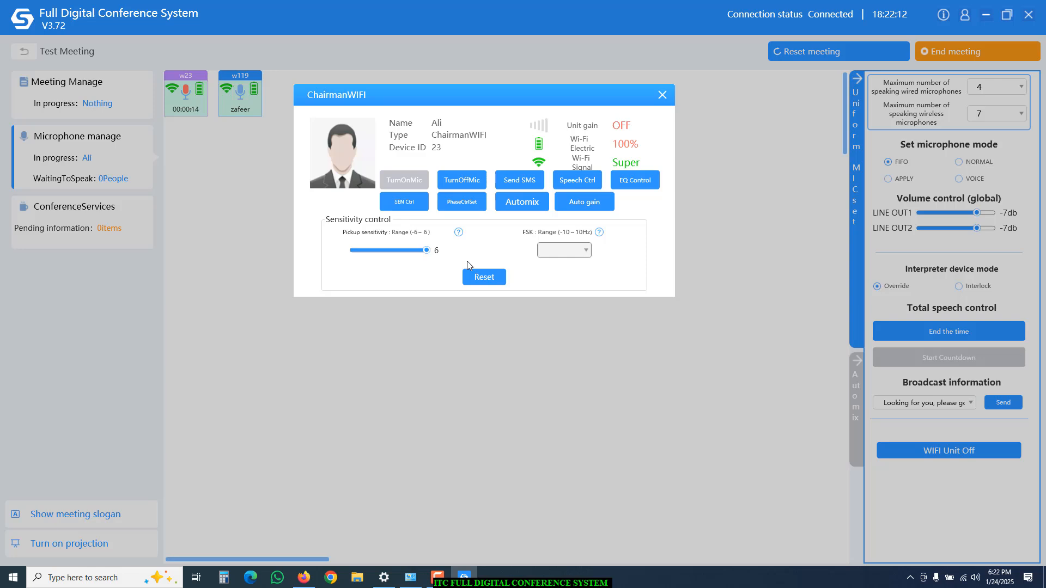
pyautogui.click(457, 207)
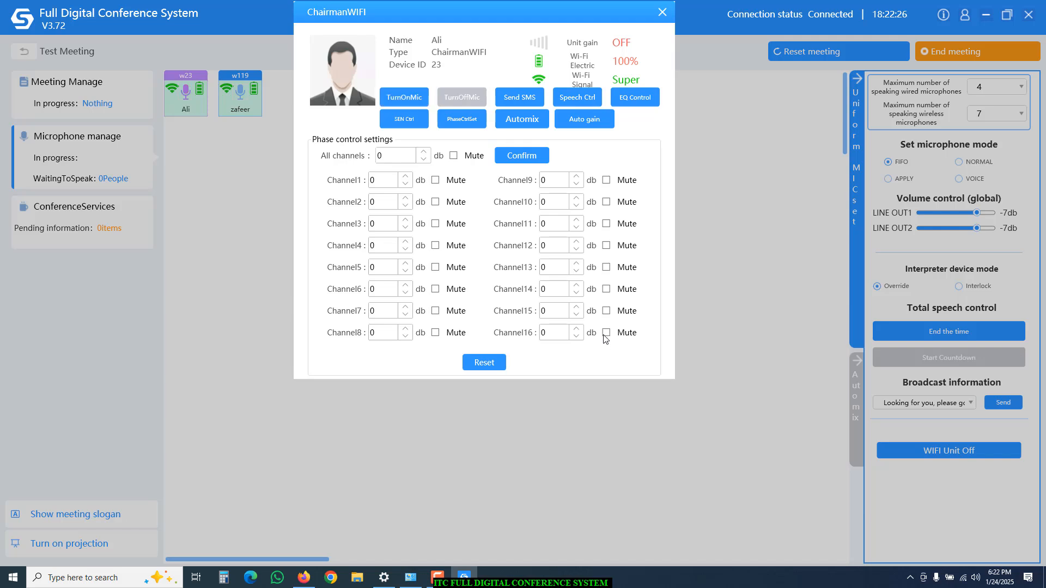
# Leave the all-channels phase level at 0 dB and show the chairman mic's Automix panel.
pyautogui.click(424, 160)
pyautogui.click(424, 153)
pyautogui.click(515, 121)
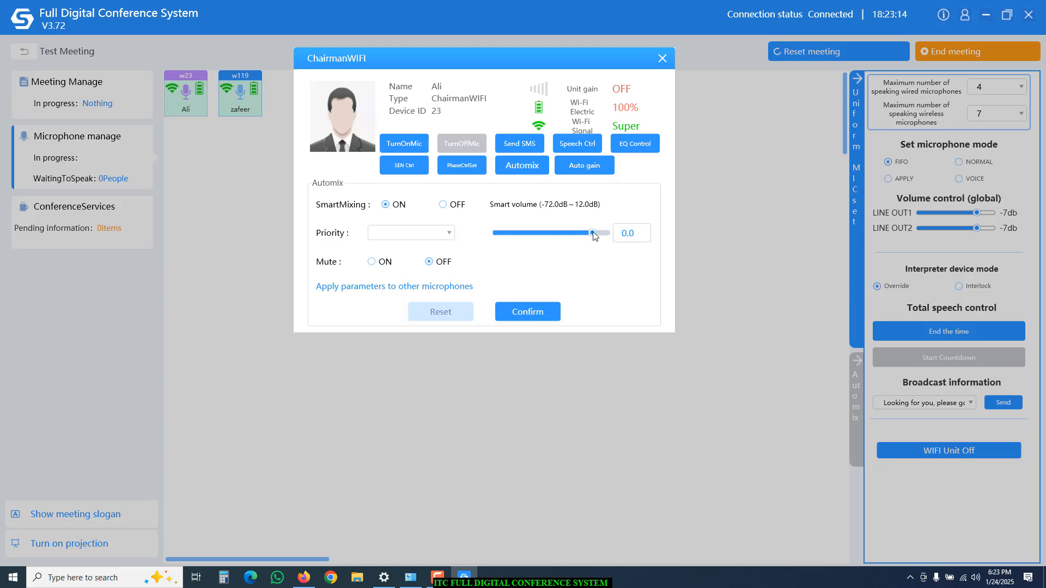
# Apply a smart volume of 11.9 dB to the chairman mic and show its auto gain settings.
pyautogui.moveTo(592, 233)
pyautogui.mouseDown()
pyautogui.moveTo(609, 234)
pyautogui.moveTo(583, 233)
pyautogui.moveTo(611, 236)
pyautogui.mouseUp()
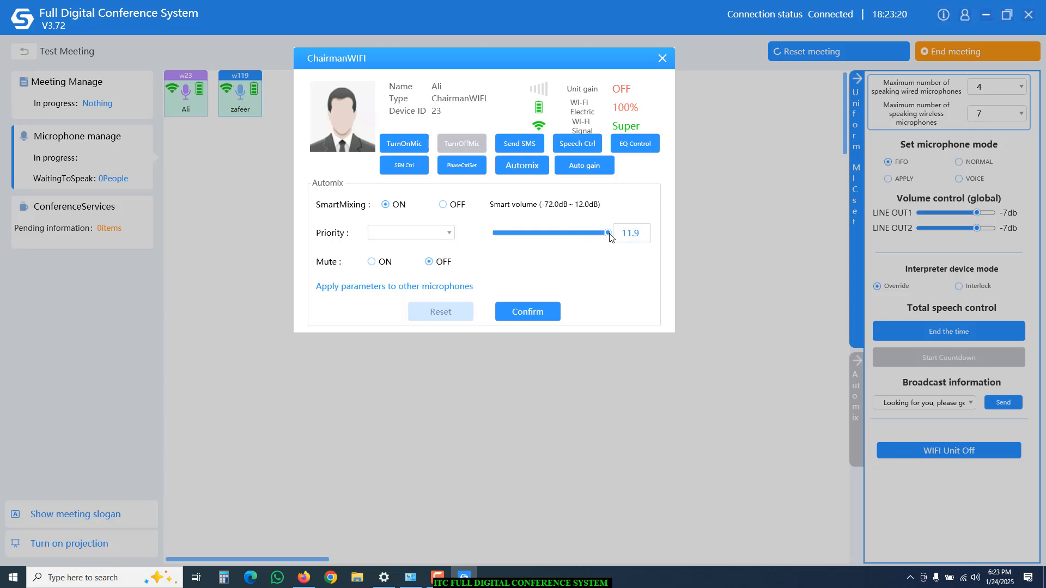
pyautogui.click(534, 314)
pyautogui.click(581, 172)
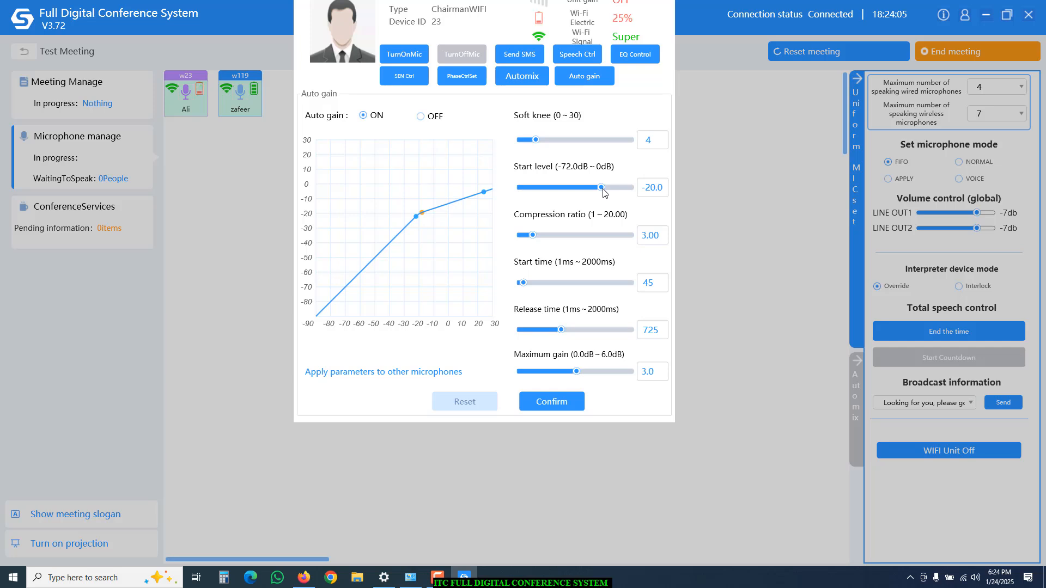
# Confirm a -0.9 dB auto gain start level, then show the meeting-wide Automix settings.
pyautogui.moveTo(602, 189); pyautogui.dragTo(632, 188)
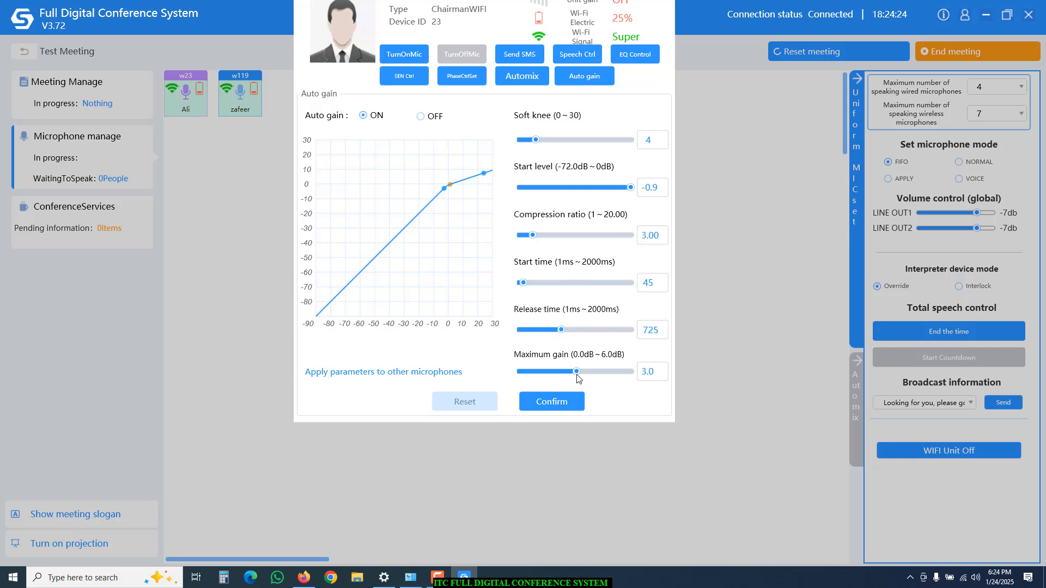
pyautogui.click(553, 403)
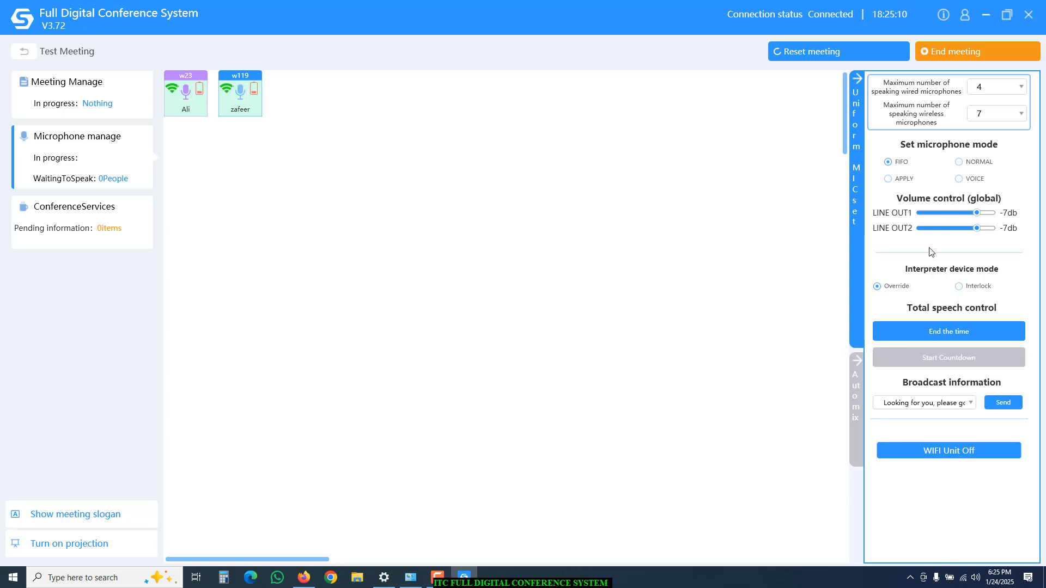
pyautogui.click(858, 431)
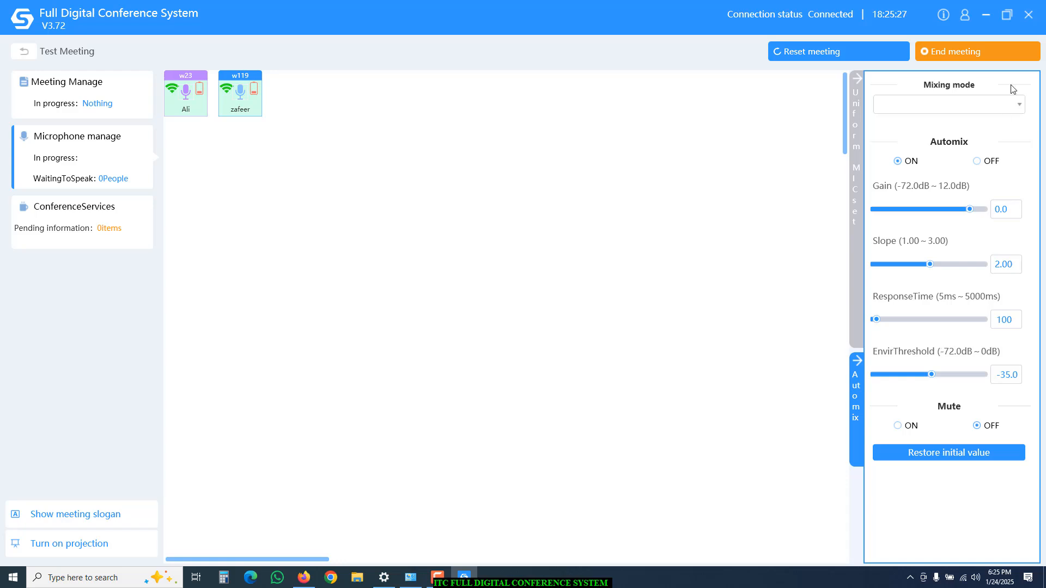
# Switch the mixing mode from Gain sharing to Gate auto mode.
pyautogui.click(1020, 107)
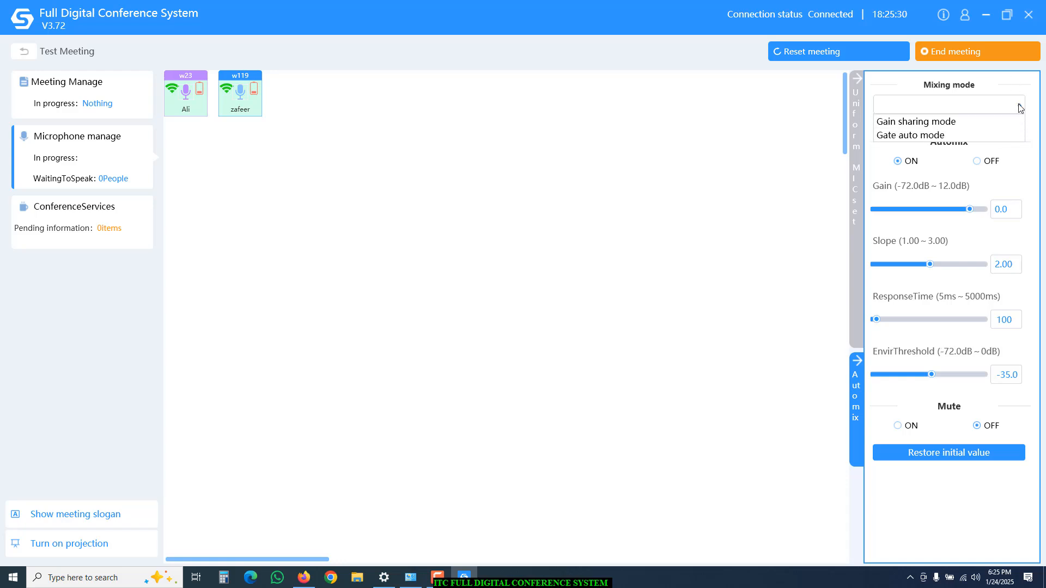
pyautogui.click(967, 127)
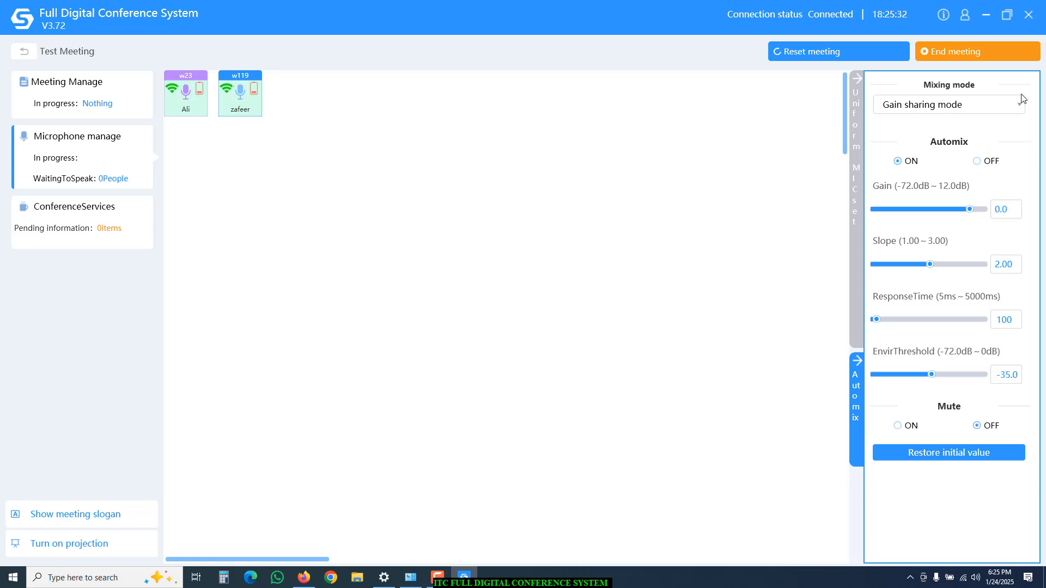
pyautogui.click(1019, 111)
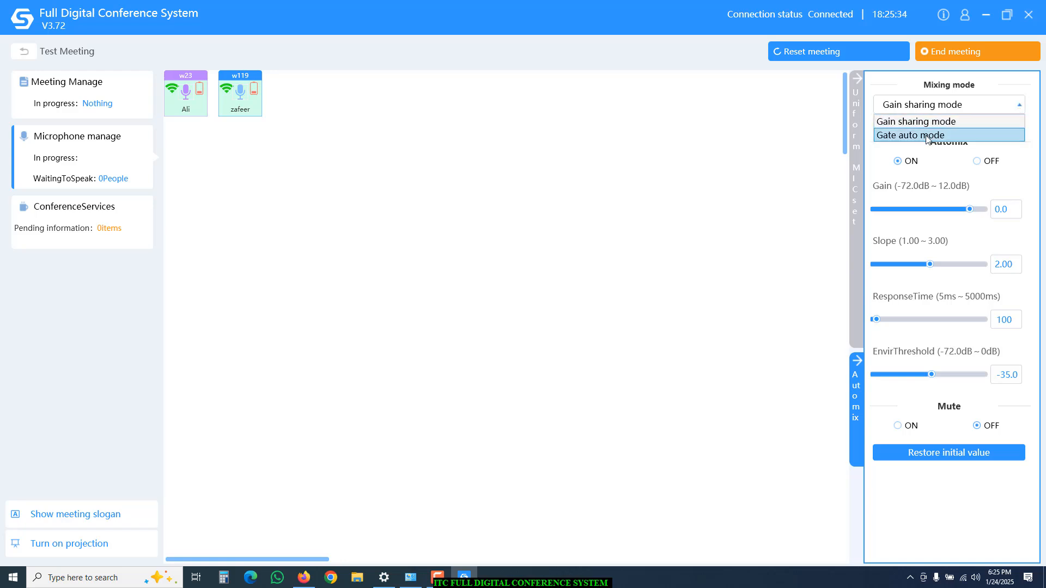
pyautogui.click(927, 136)
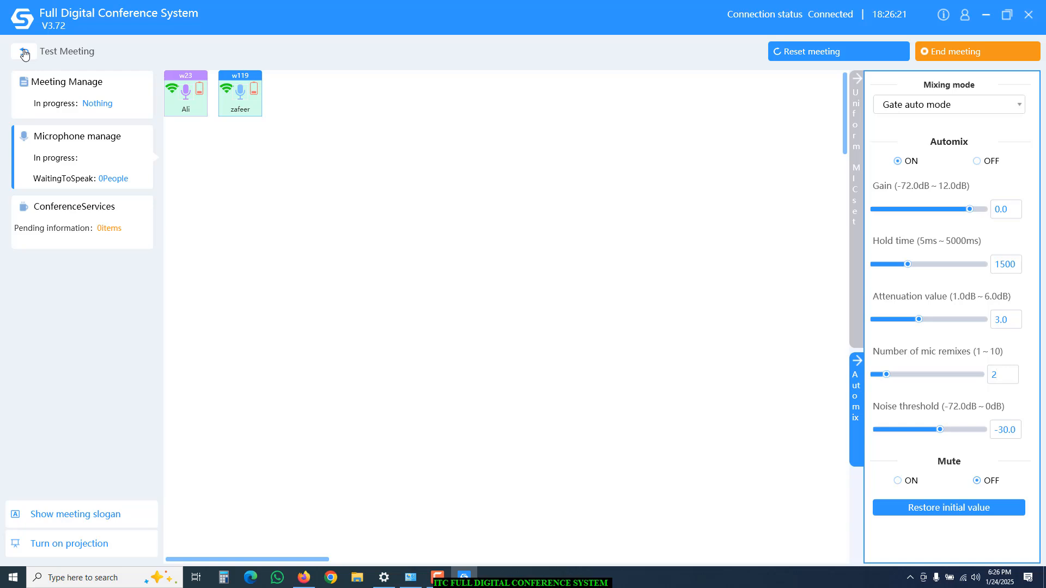
# End the running Test Meeting and select its finished record in the historical meeting list.
pyautogui.click(951, 53)
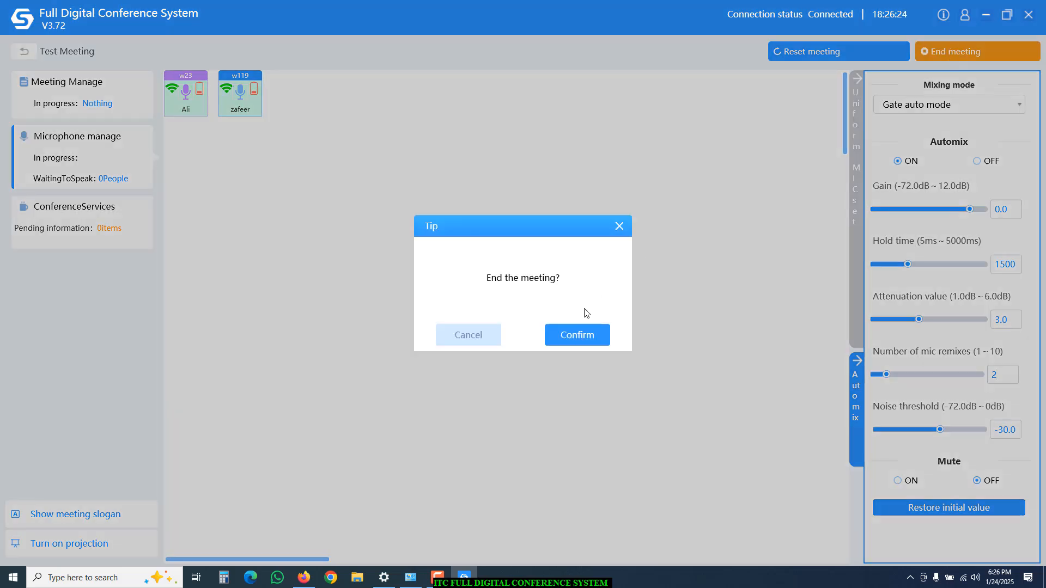
pyautogui.click(576, 336)
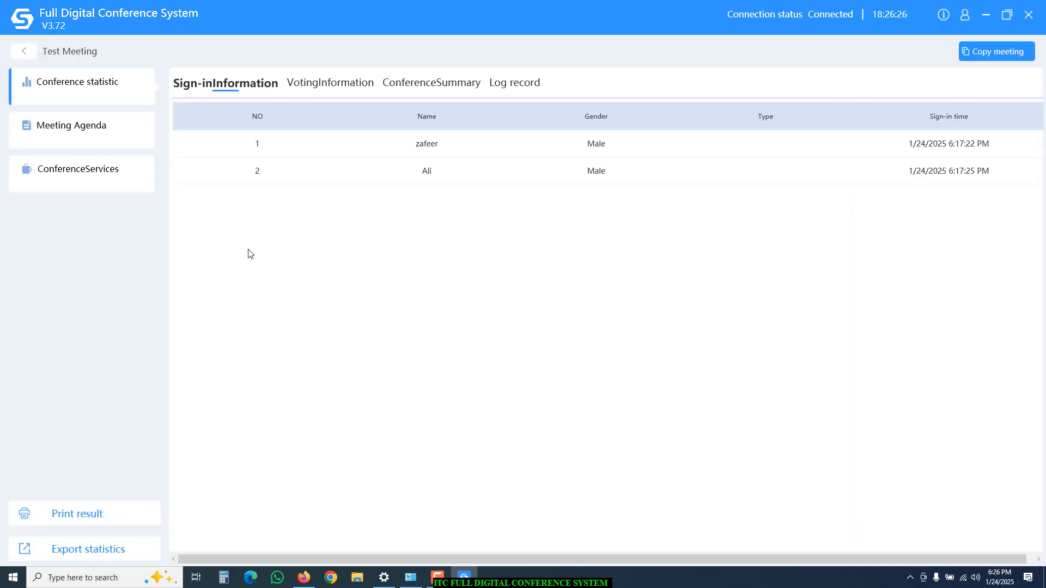
pyautogui.click(24, 51)
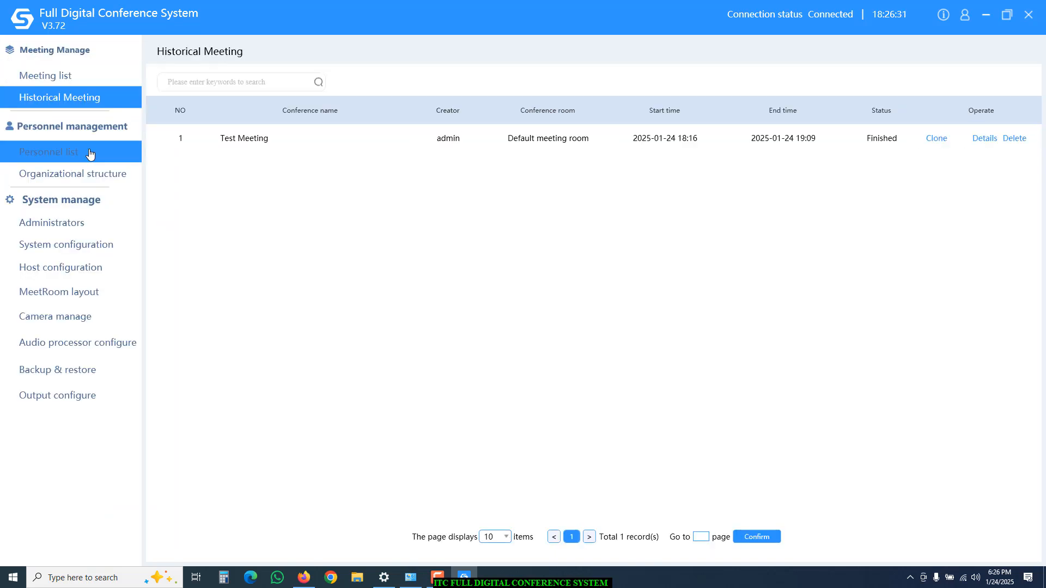
pyautogui.click(245, 138)
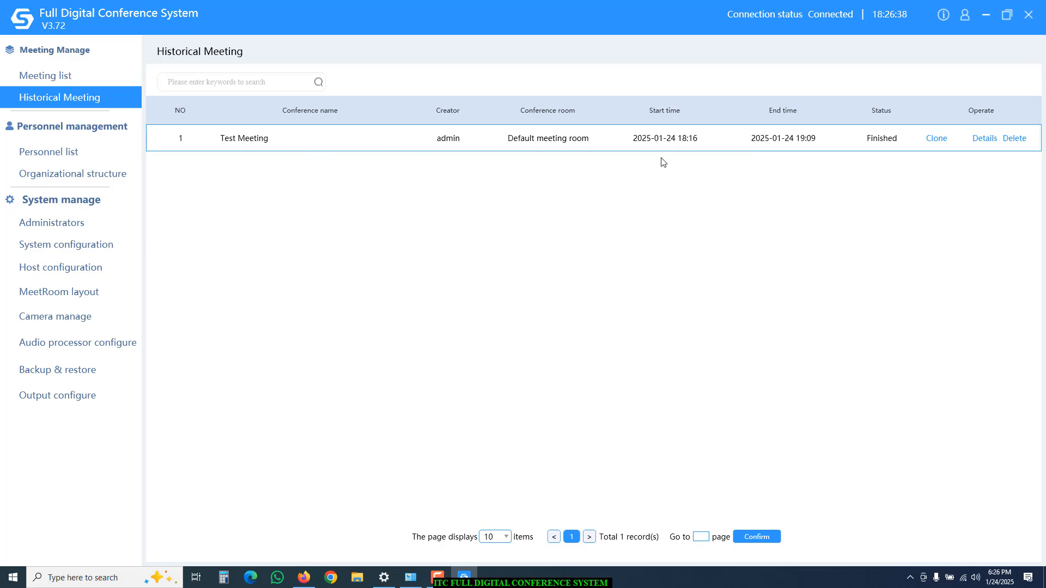
# Browse the Personnel list, Organizational structure and Administrators management pages.
pyautogui.click(50, 151)
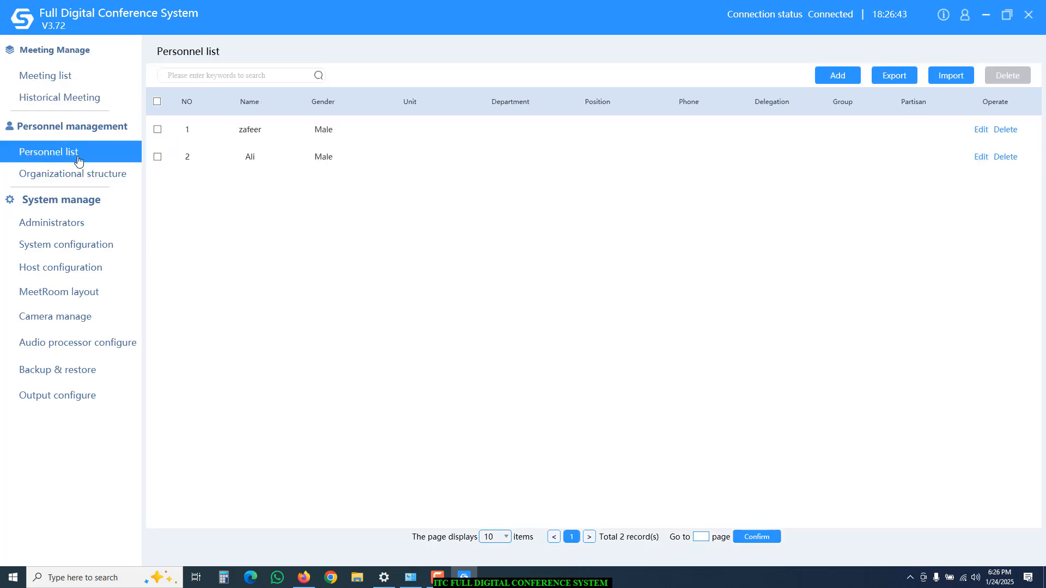
pyautogui.click(82, 180)
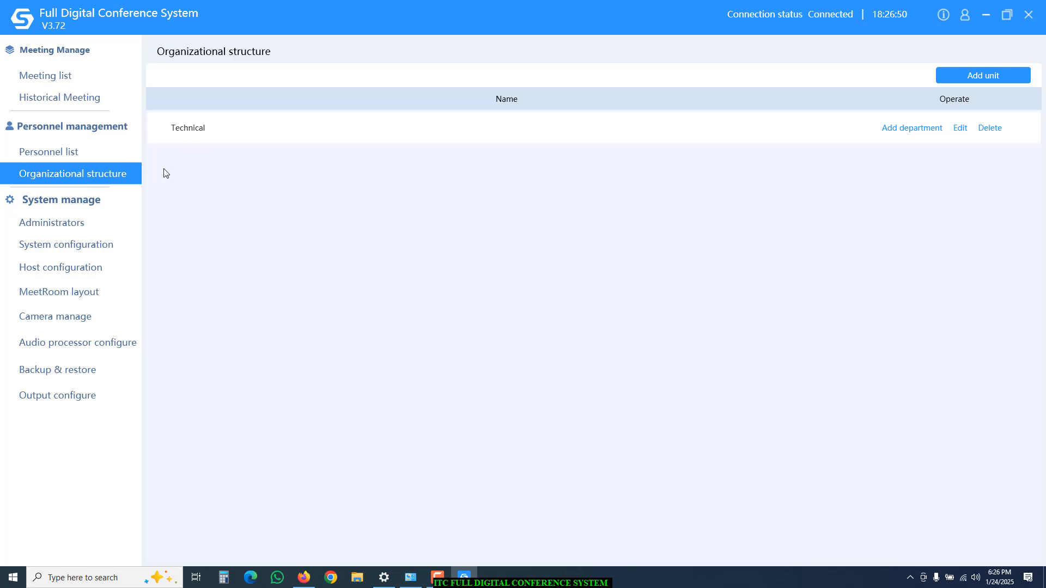
pyautogui.click(46, 229)
# Go from System configuration to the Host configuration page showing host IP 192.168.168.168.
pyautogui.click(52, 245)
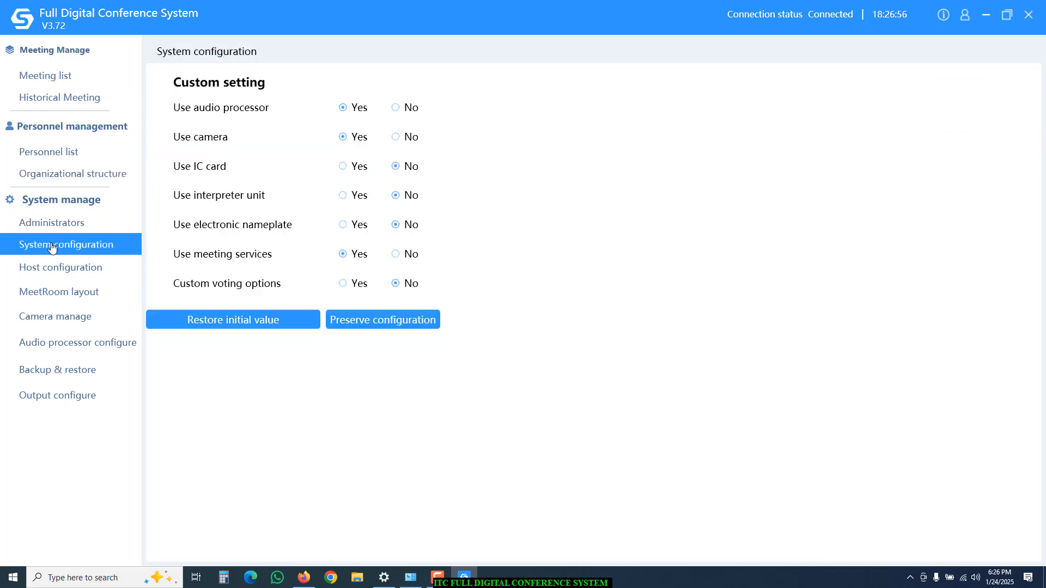
pyautogui.click(60, 272)
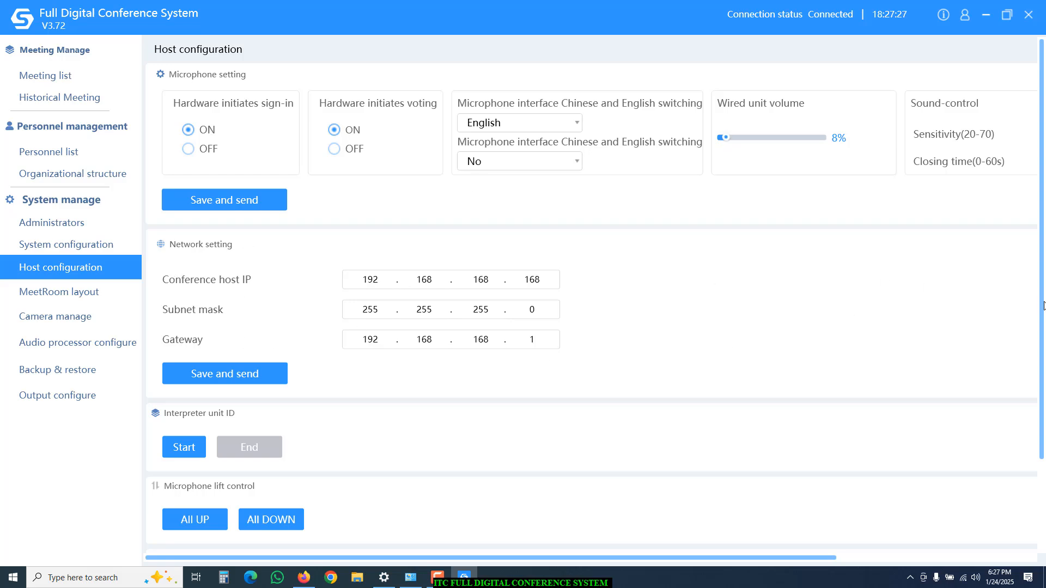
# Move all microphone lifts at once with All UP/All DOWN, then view the Default meeting room layout.
pyautogui.scroll(-2, 1044, 305)
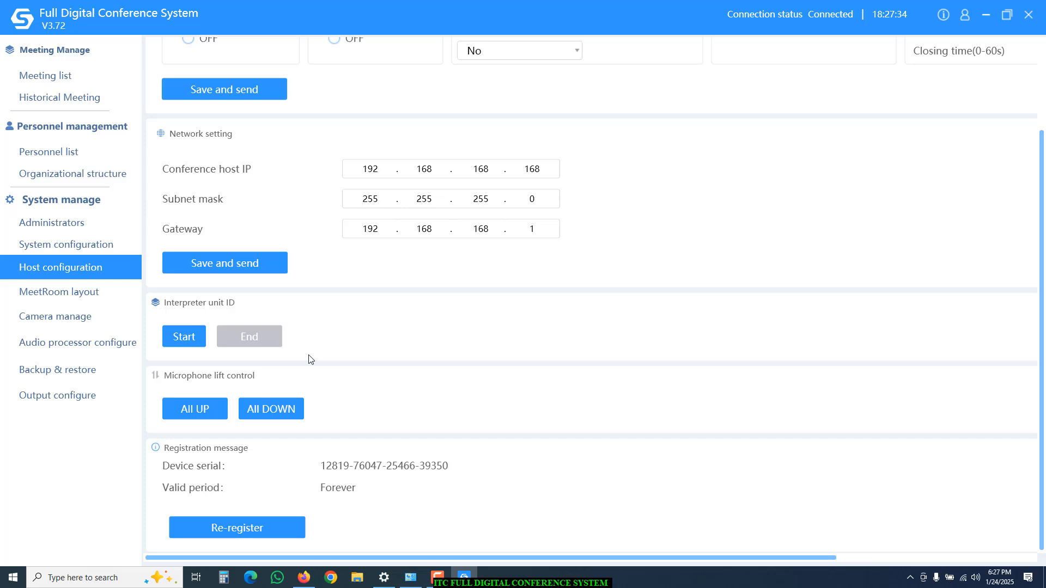
pyautogui.moveTo(1041, 354); pyautogui.dragTo(1041, 358)
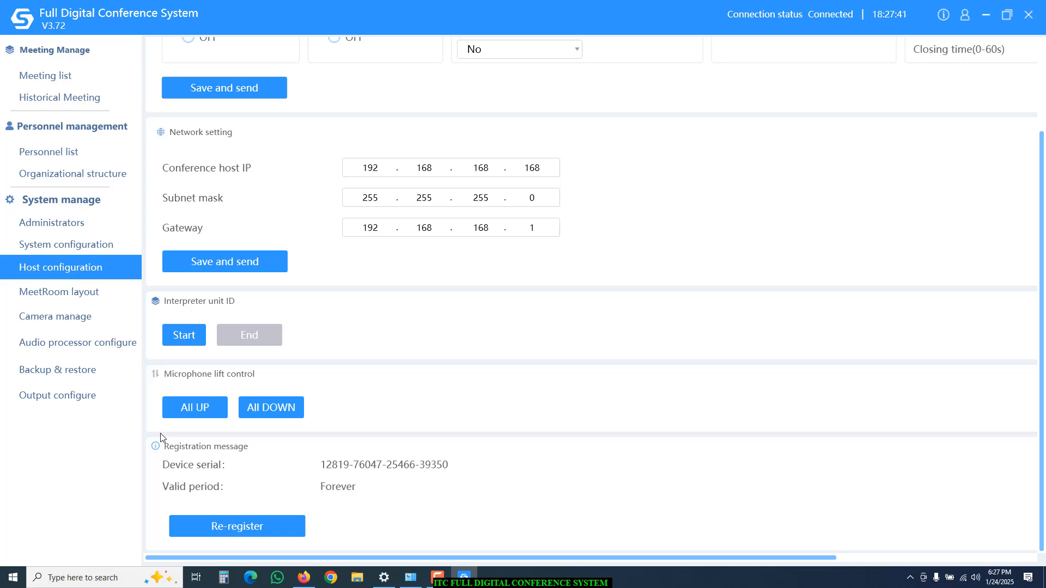
pyautogui.click(273, 414)
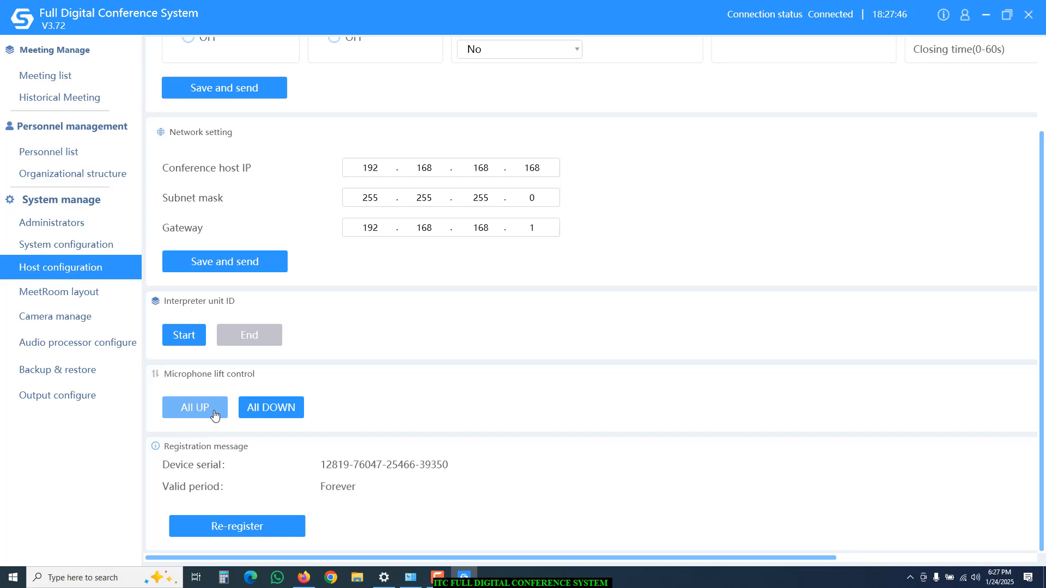
pyautogui.click(77, 294)
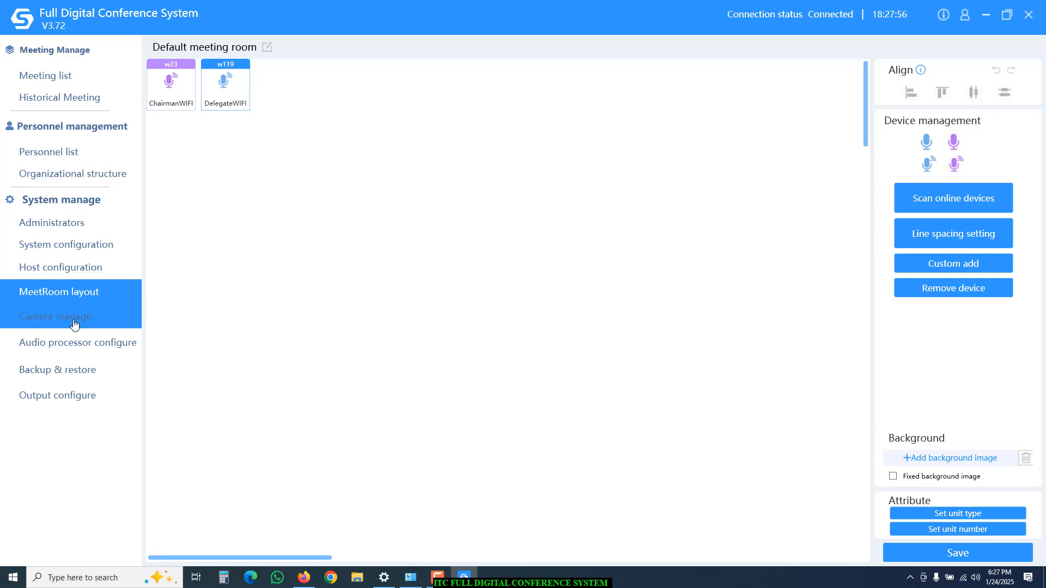
# Glance at the Camera manage presets, then bring up the Audio processor configure page.
pyautogui.click(75, 325)
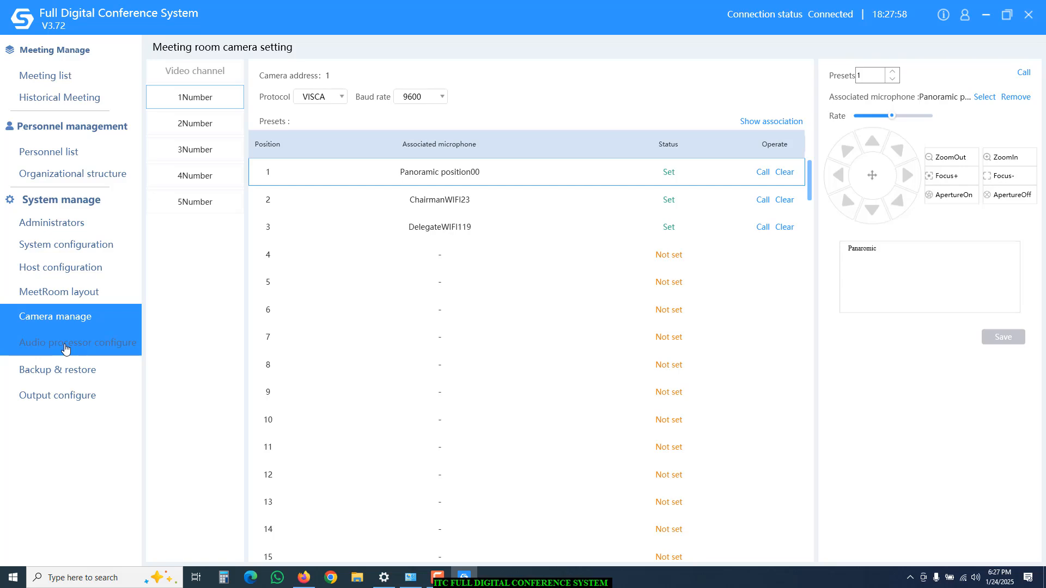
pyautogui.click(66, 349)
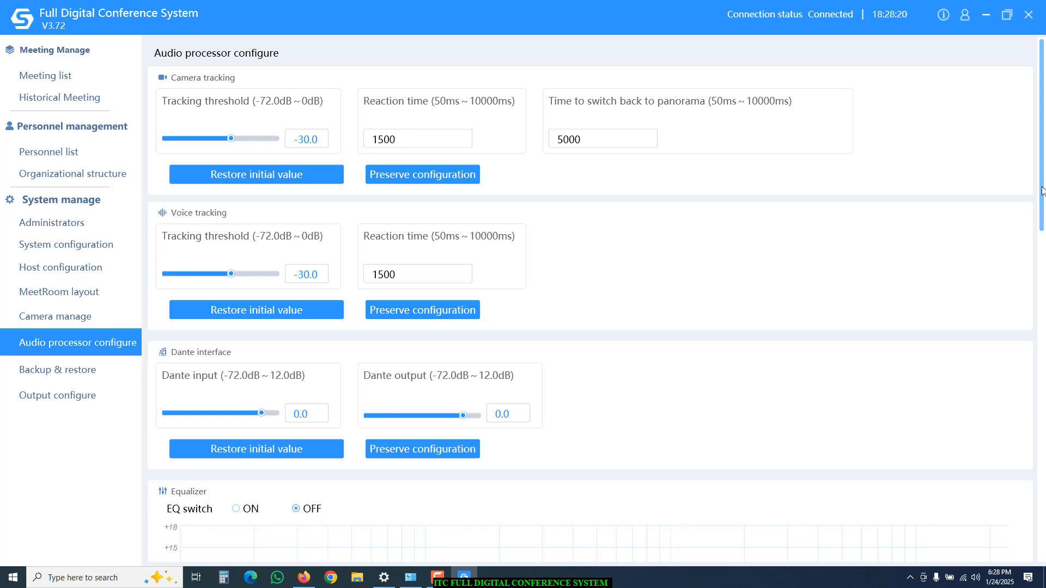
# Lower the tracking threshold from -30.0 to -28.6 dB and preserve the Voice tracking configuration.
pyautogui.scroll(-6, 1027, 196)
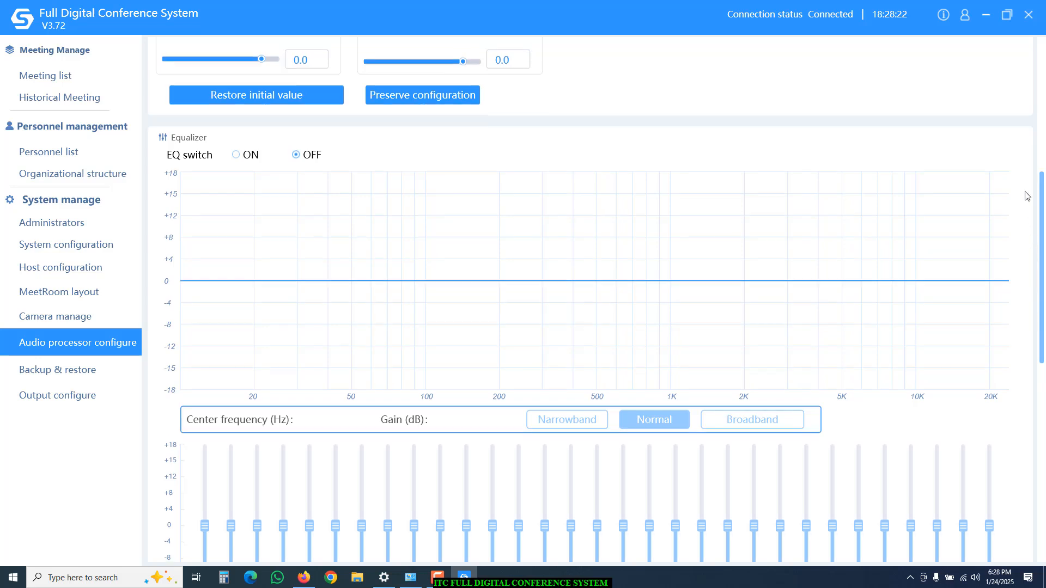
pyautogui.scroll(6, 1027, 197)
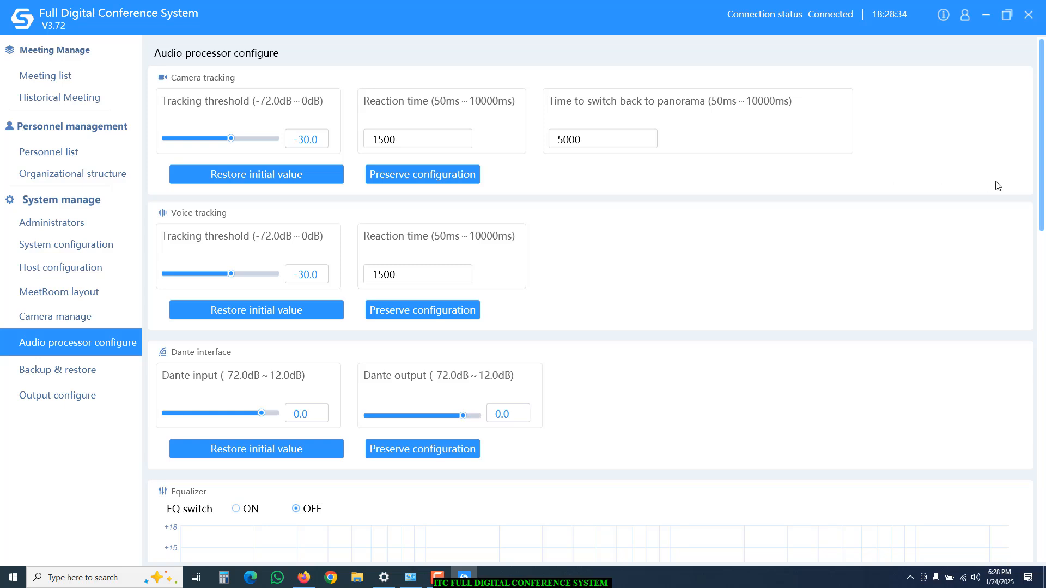
pyautogui.scroll(-2, 1042, 181)
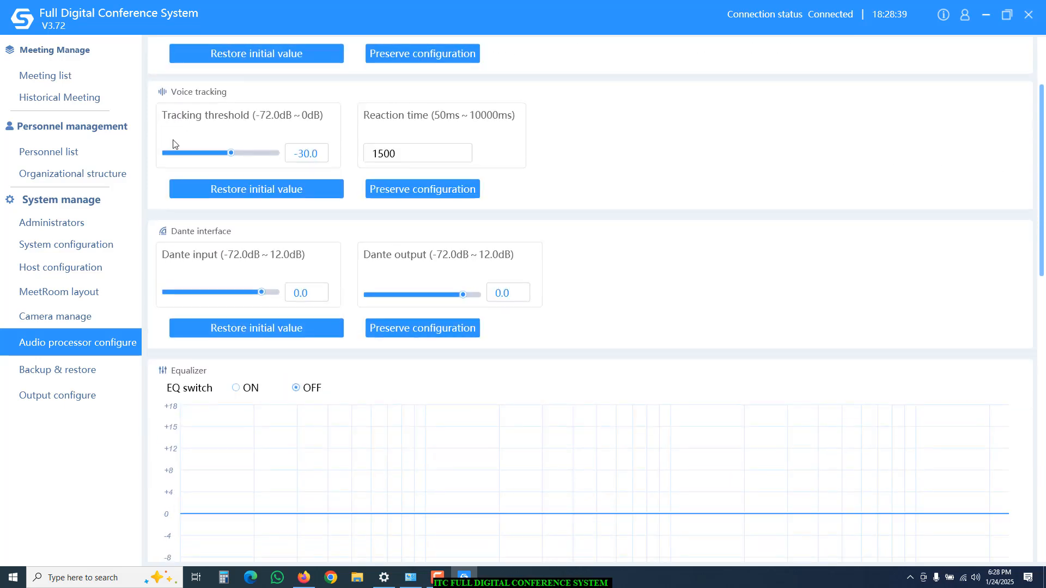
pyautogui.moveTo(242, 154)
pyautogui.mouseDown()
pyautogui.moveTo(210, 155)
pyautogui.moveTo(234, 153)
pyautogui.mouseUp()
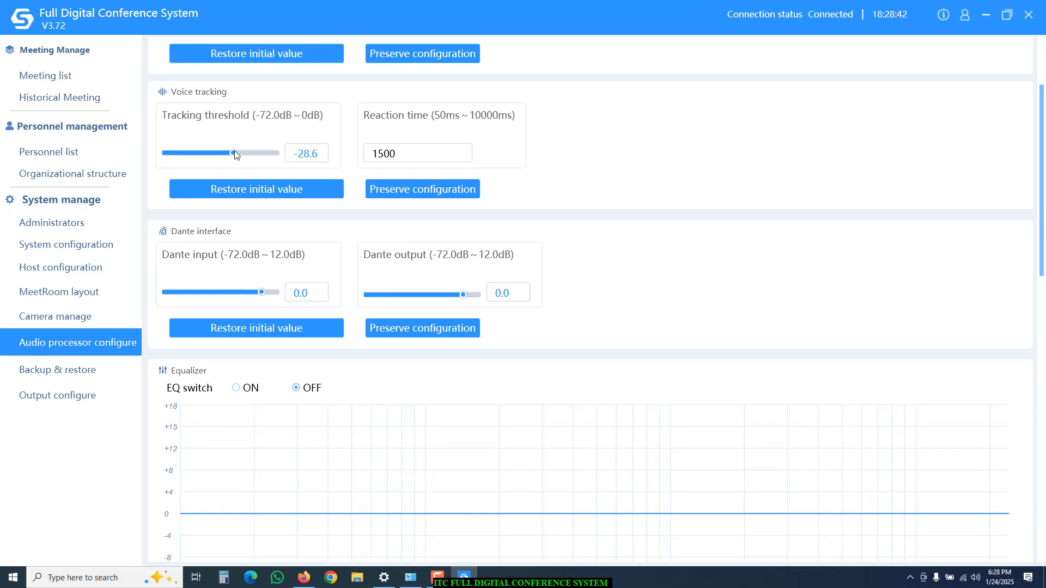
pyautogui.click(389, 193)
pyautogui.moveTo(1044, 216); pyautogui.dragTo(1029, 300)
# Set the Equalizer's EQ switch to ON, then scroll down to the feedback inhibition settings.
pyautogui.scroll(-1, 1032, 304)
pyautogui.scroll(-3, 1035, 333)
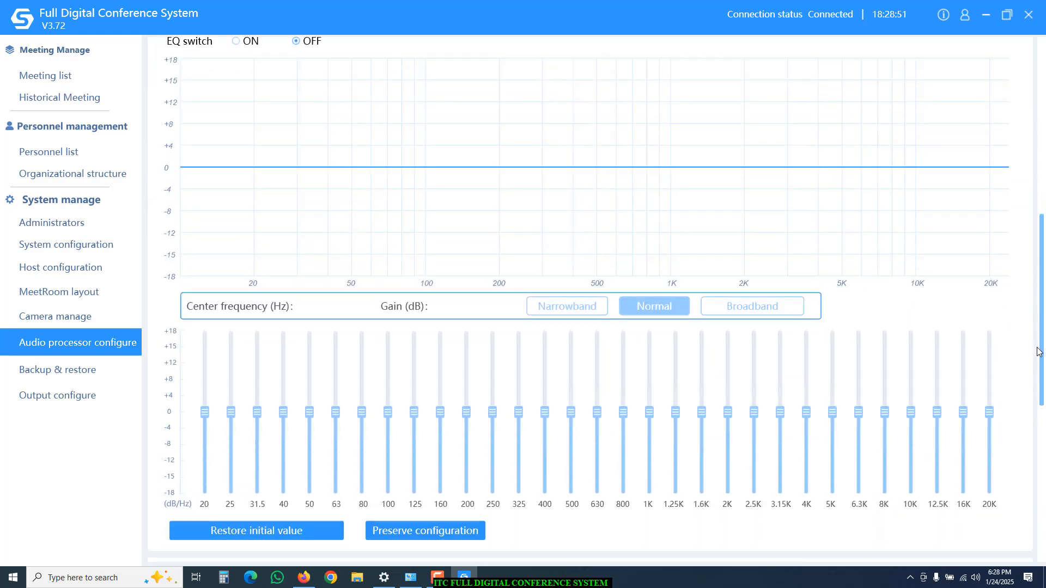
pyautogui.scroll(3, 1035, 335)
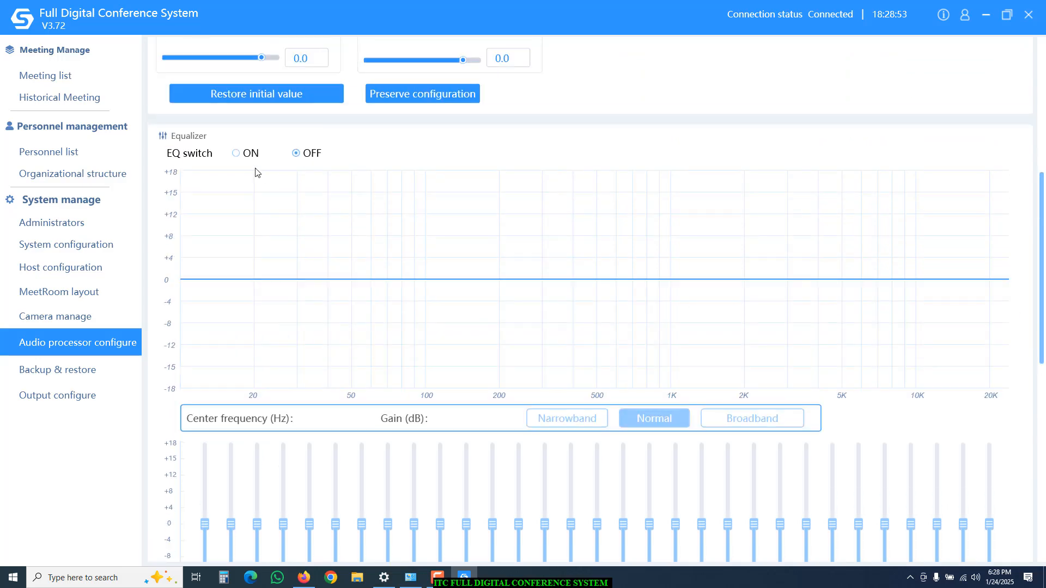
pyautogui.click(236, 153)
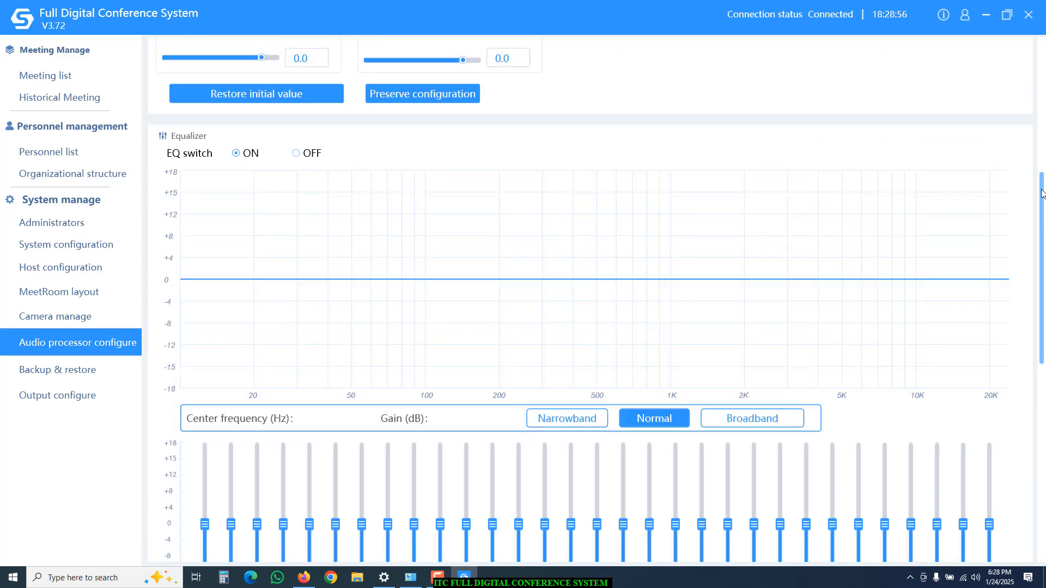
pyautogui.moveTo(1039, 195); pyautogui.dragTo(1042, 271)
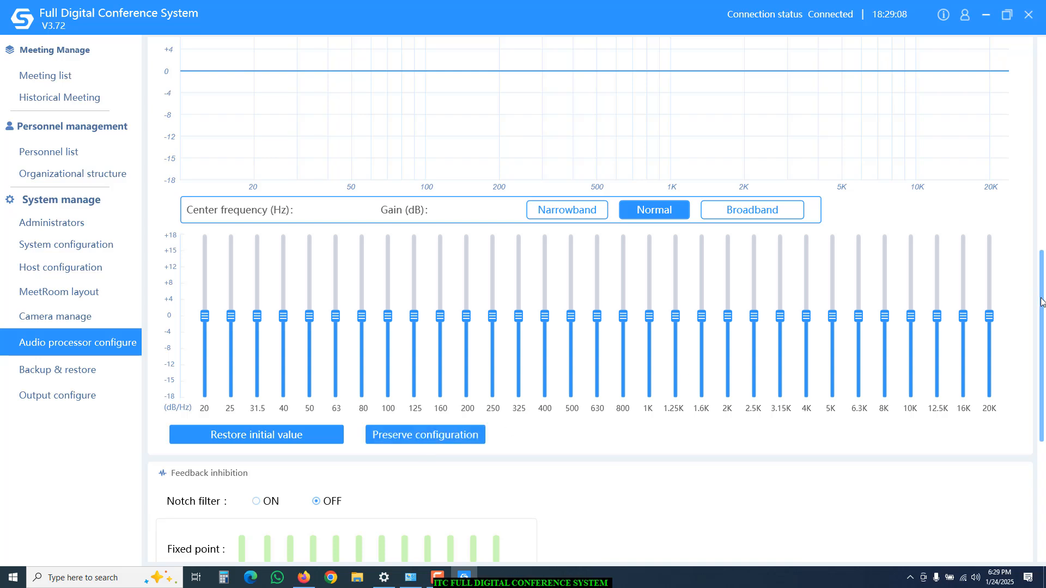
pyautogui.moveTo(1043, 305); pyautogui.dragTo(1043, 412)
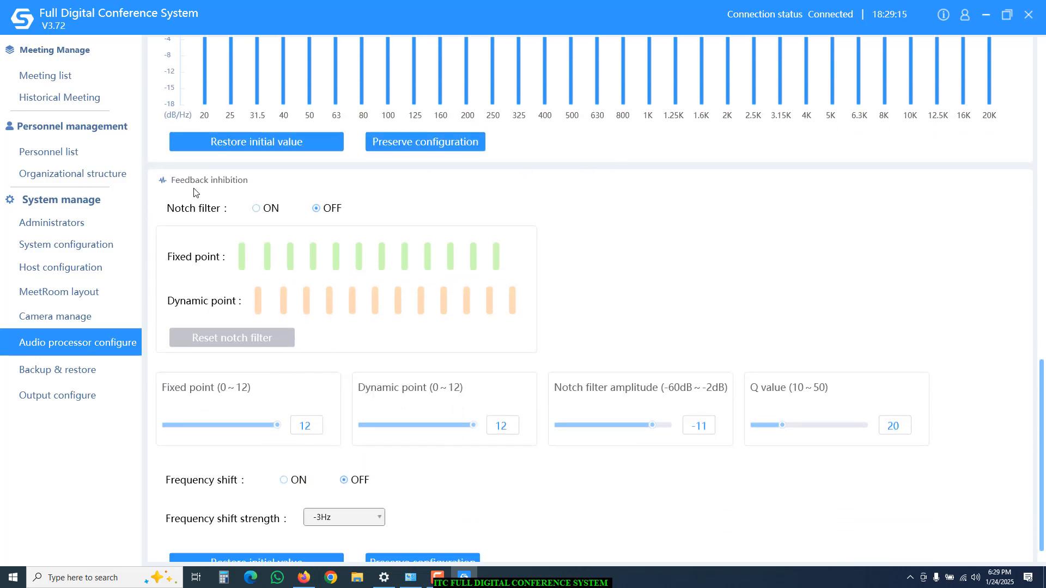
# Turn on the notch filter and frequency shift at -3Hz strength, then go to Backup & restore.
pyautogui.click(256, 209)
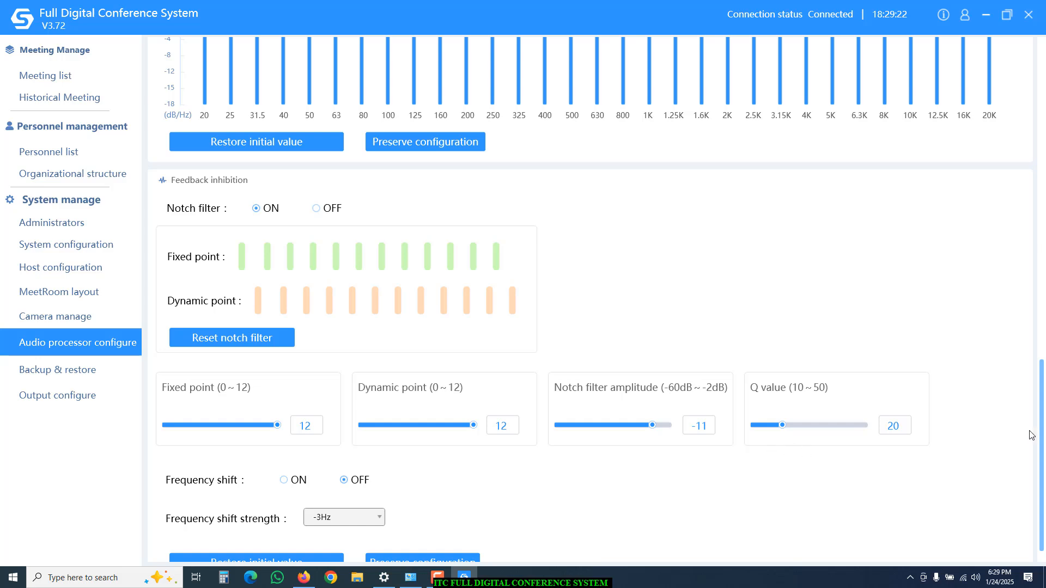
pyautogui.scroll(-1, 1044, 517)
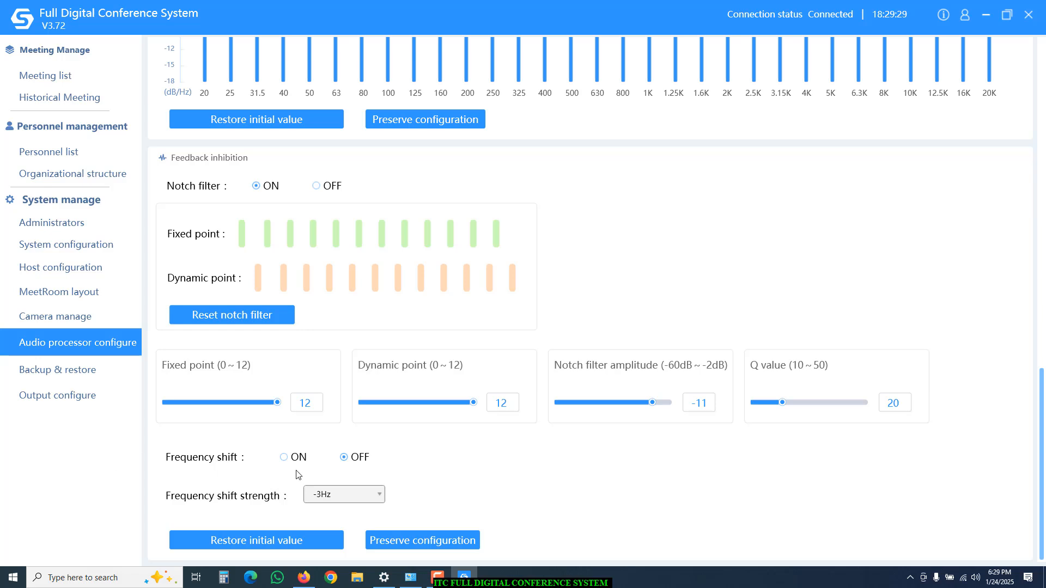
pyautogui.click(284, 458)
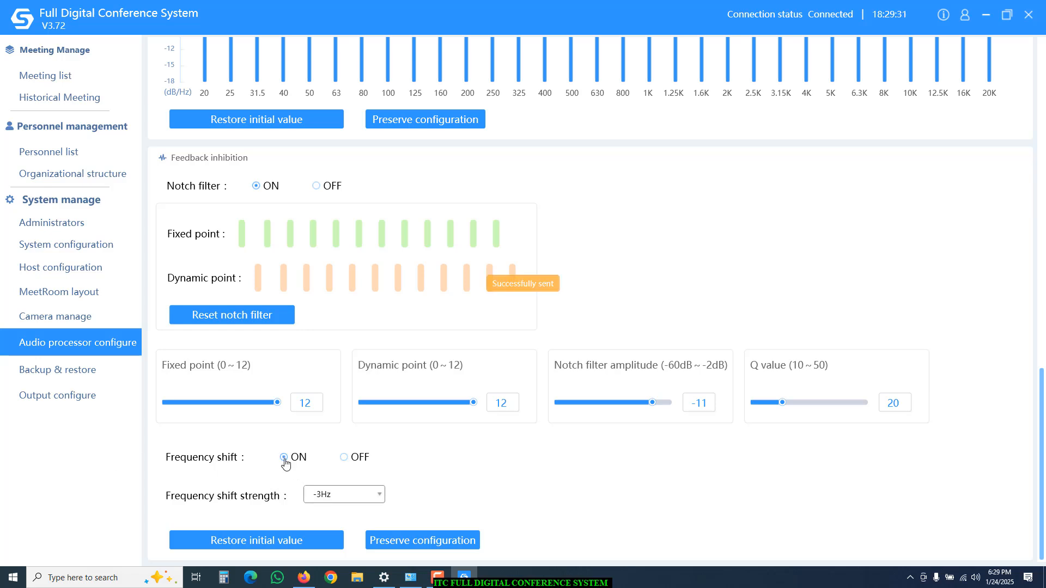
pyautogui.click(359, 500)
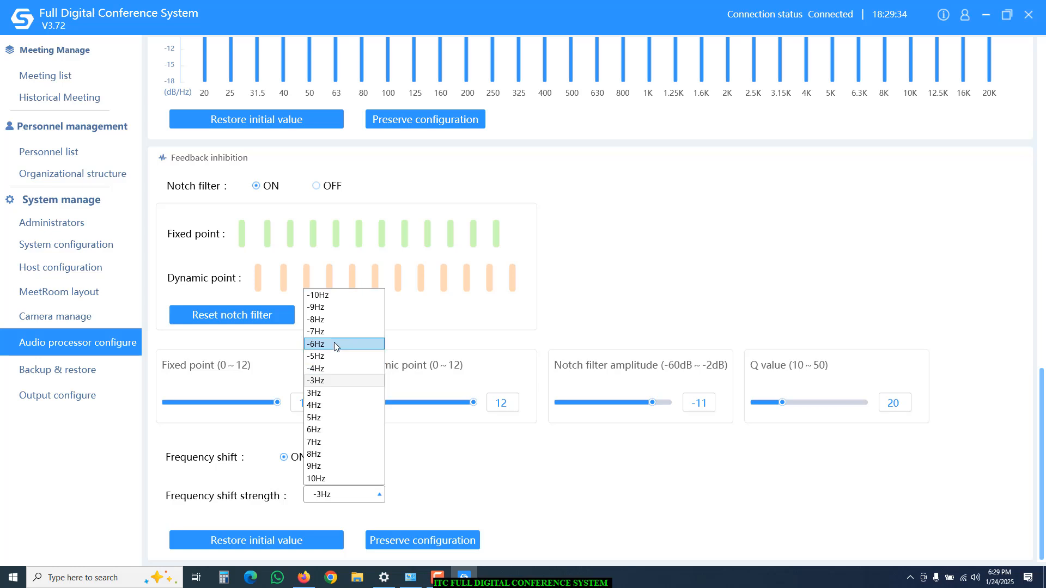
pyautogui.click(420, 461)
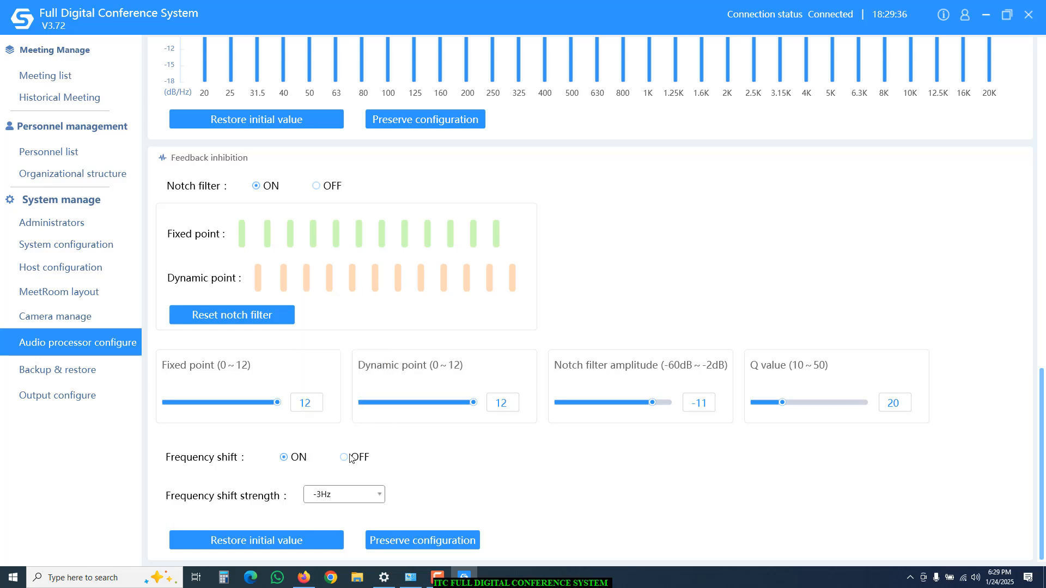
pyautogui.click(61, 372)
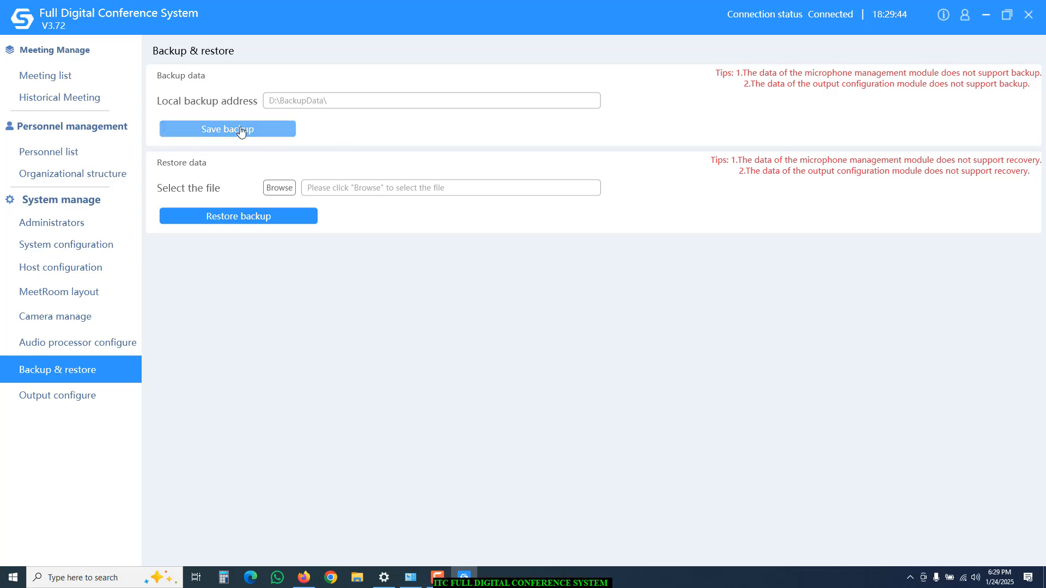
# Bring up the Output configure page with its host output and phased mode tables.
pyautogui.click(64, 404)
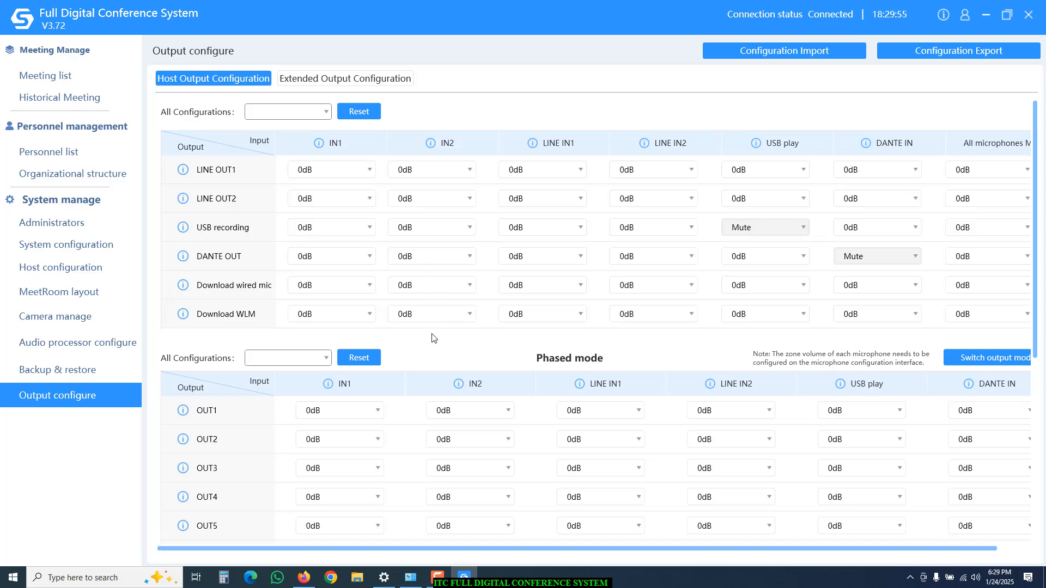
pyautogui.click(210, 173)
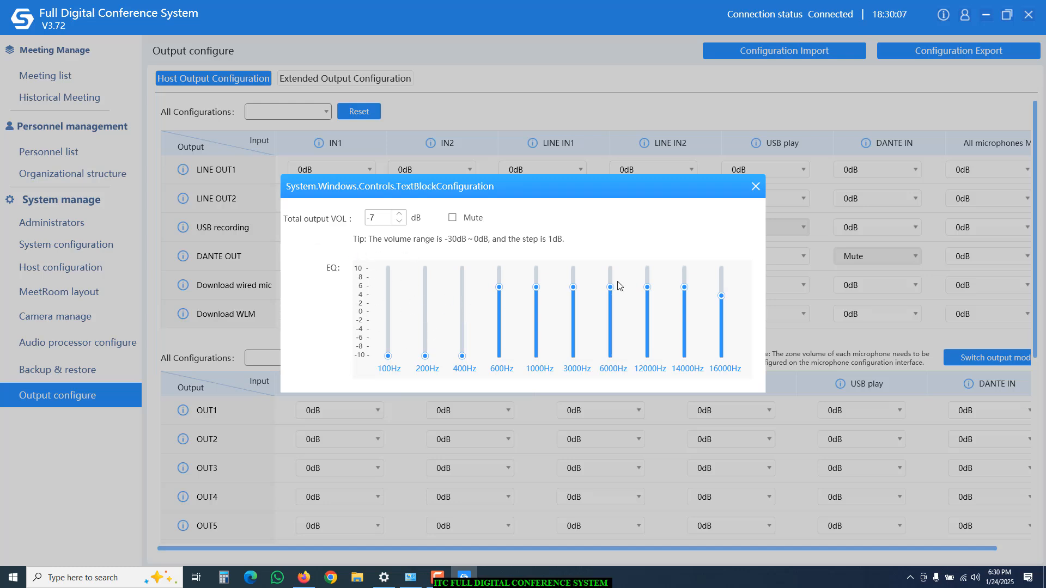
pyautogui.click(756, 188)
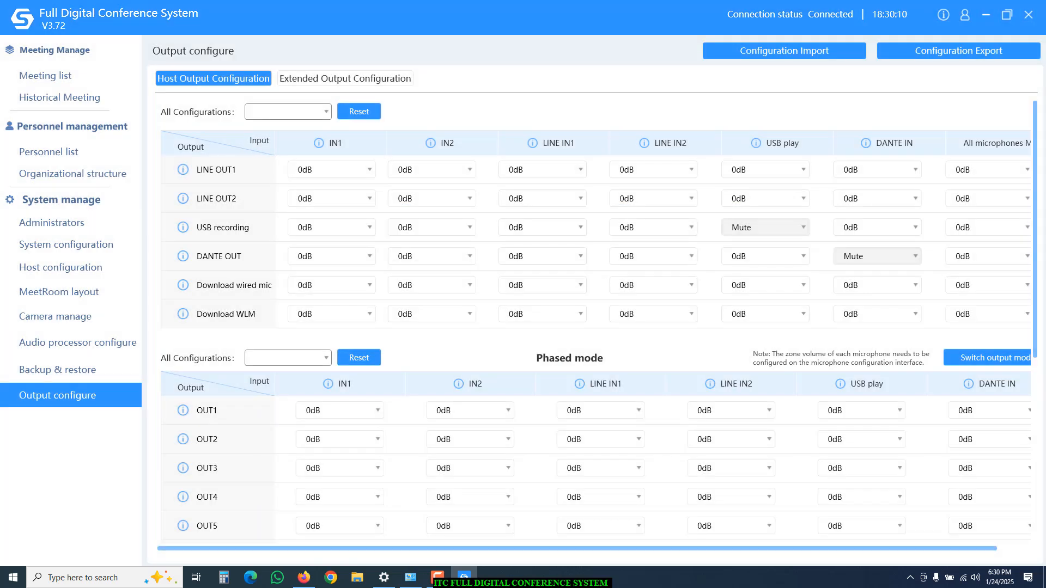
pyautogui.scroll(-3, 1045, 299)
pyautogui.scroll(-3, 1045, 298)
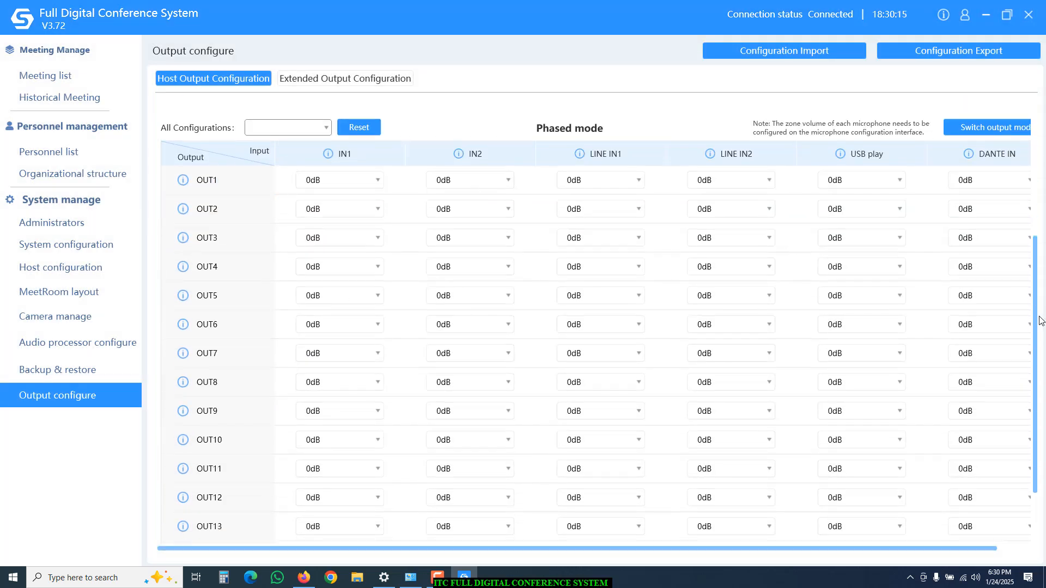
pyautogui.scroll(-3, 1043, 320)
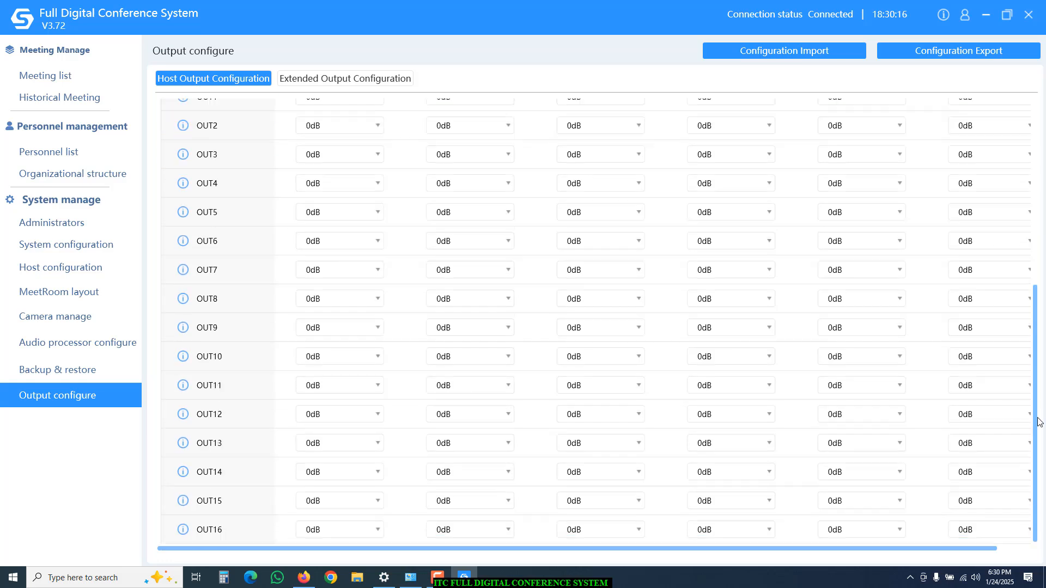
pyautogui.click(215, 104)
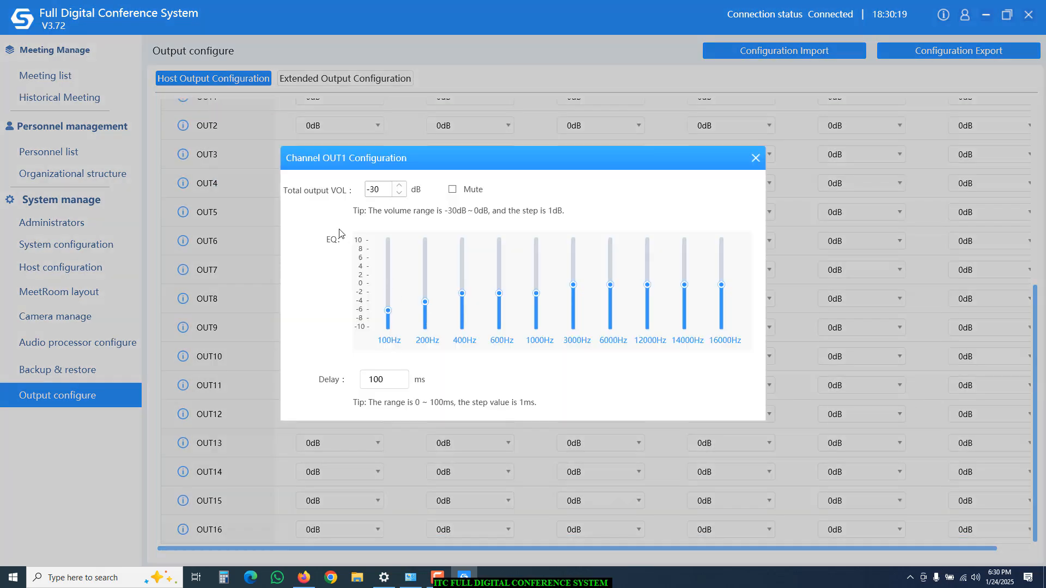
pyautogui.click(756, 159)
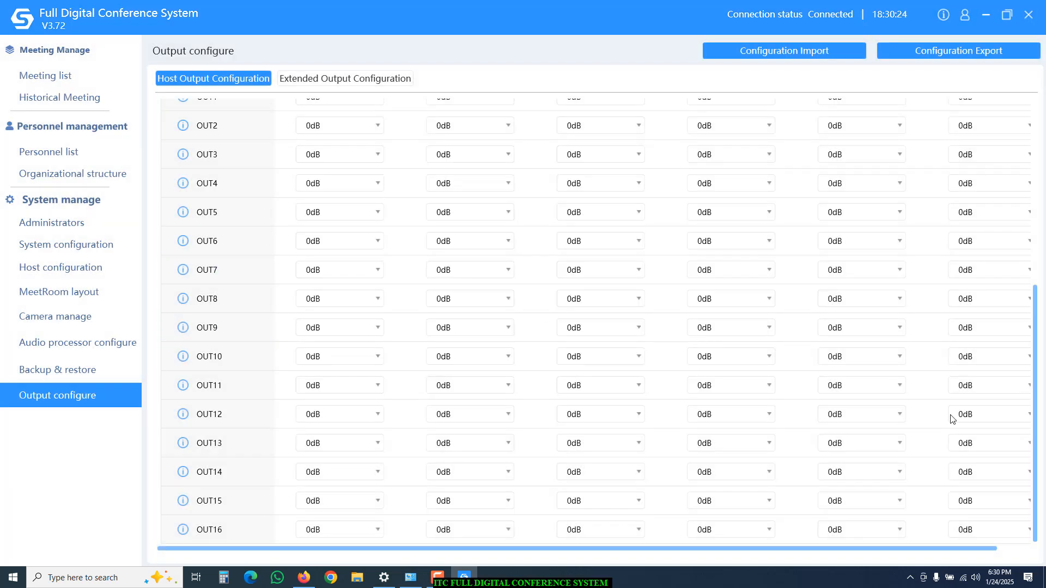
pyautogui.moveTo(1039, 438); pyautogui.dragTo(1039, 338)
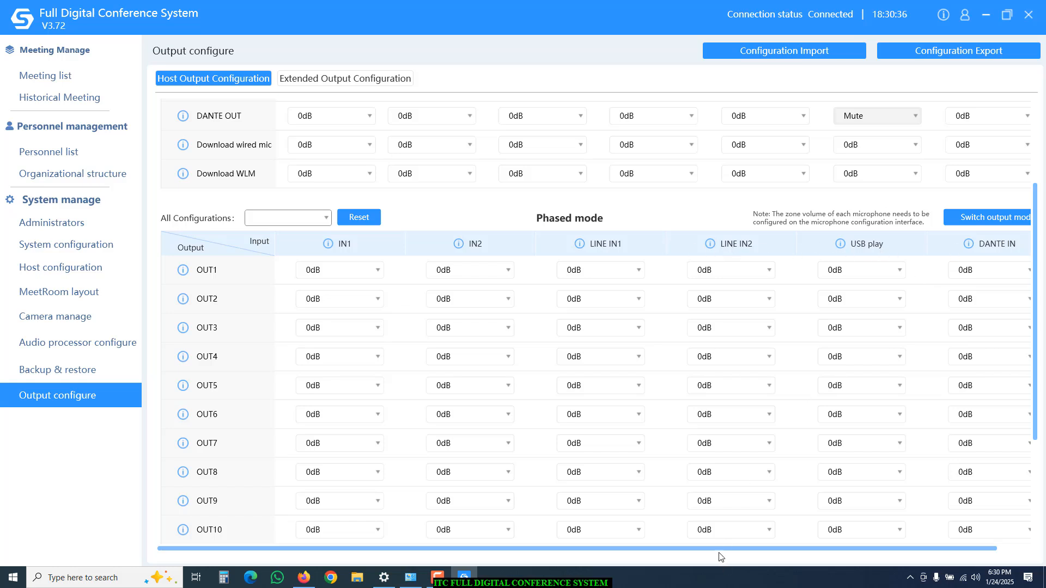
pyautogui.moveTo(719, 552); pyautogui.dragTo(751, 551)
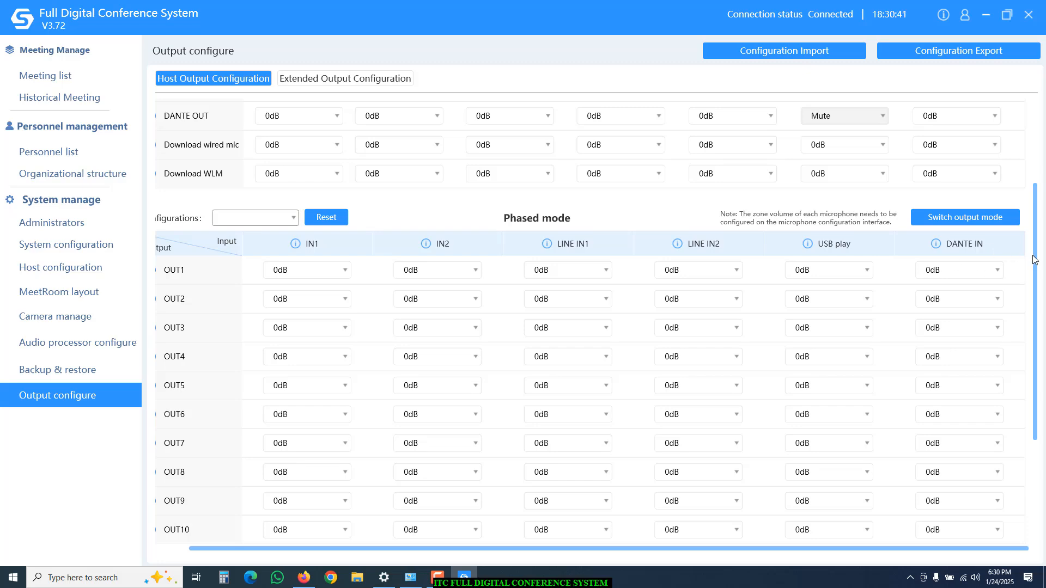
pyautogui.moveTo(1038, 264); pyautogui.dragTo(1038, 141)
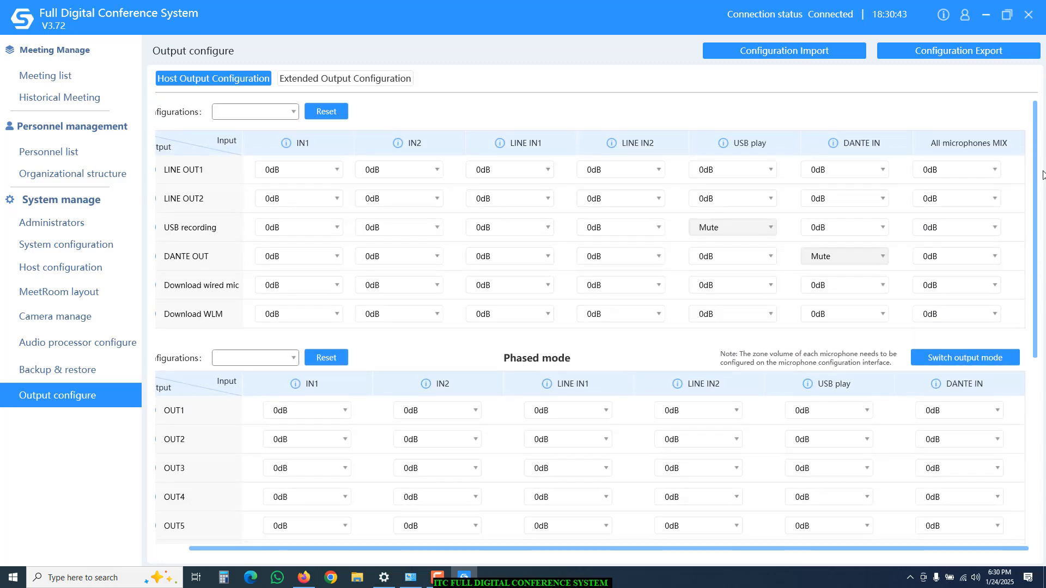